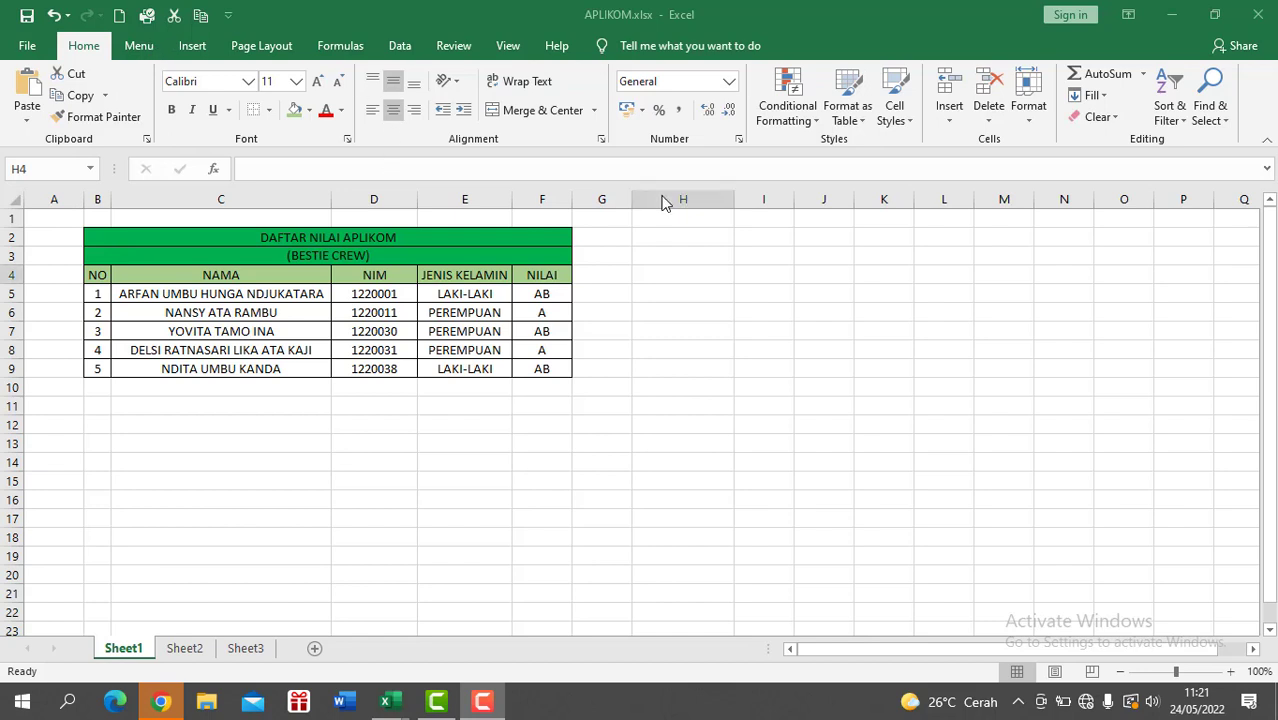
Step: Examine the counting functions among the statistical functions and the grade table in B2:F9
{"action": "left_click", "coordinate": [655, 276]}
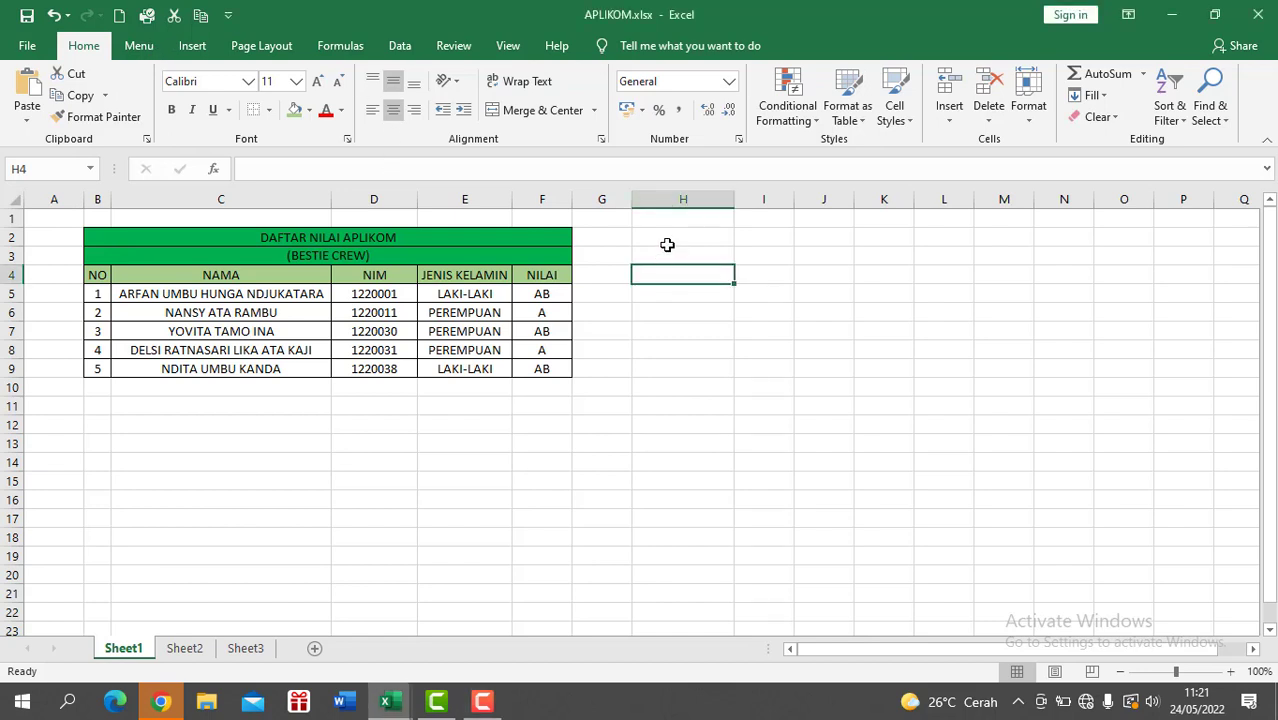
{"action": "left_click", "coordinate": [356, 46]}
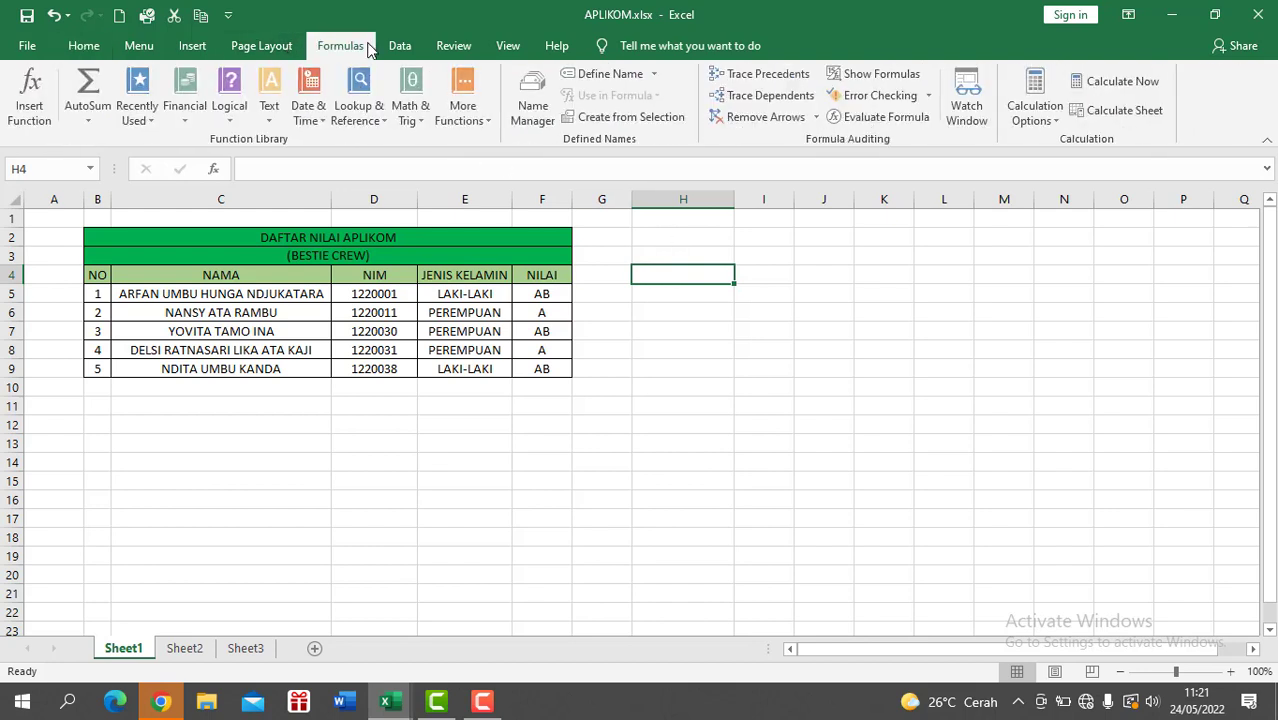
{"action": "left_click", "coordinate": [461, 125]}
{"action": "mouse_move", "coordinate": [489, 140]}
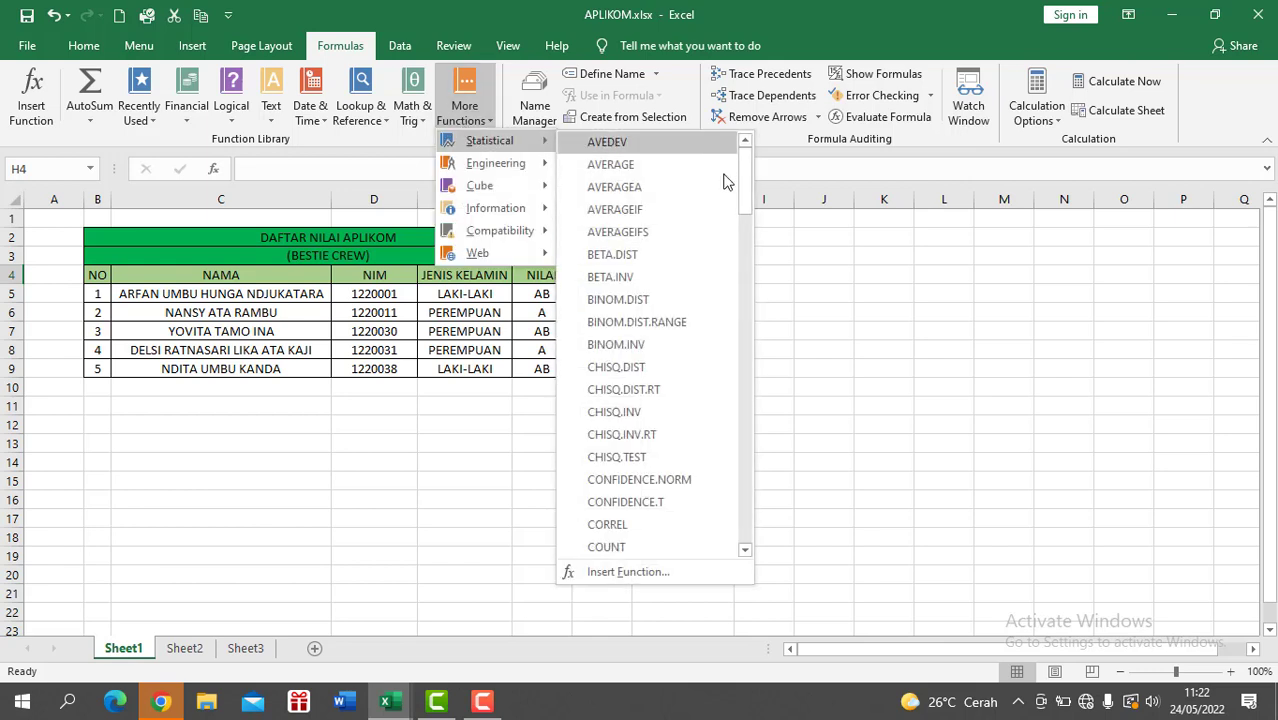
{"action": "scroll", "coordinate": [687, 269], "scroll_direction": "down", "scroll_amount": 1}
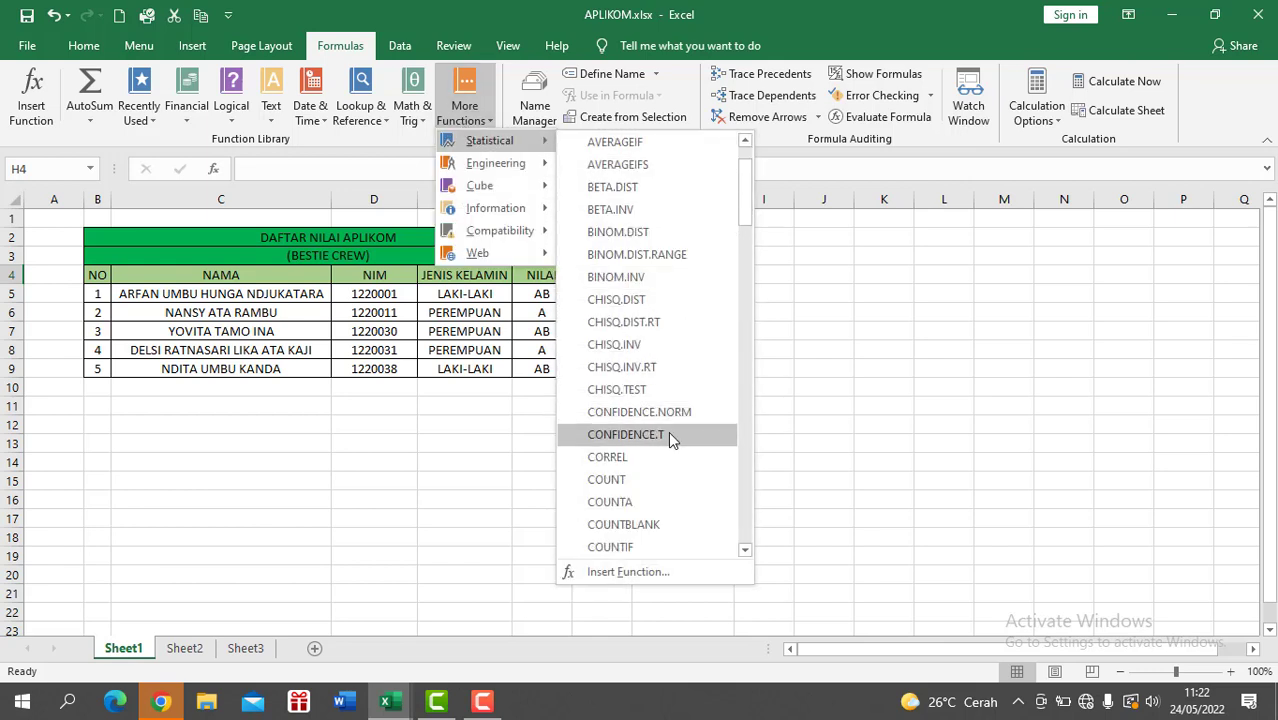
{"action": "scroll", "coordinate": [668, 440], "scroll_direction": "down", "scroll_amount": 1}
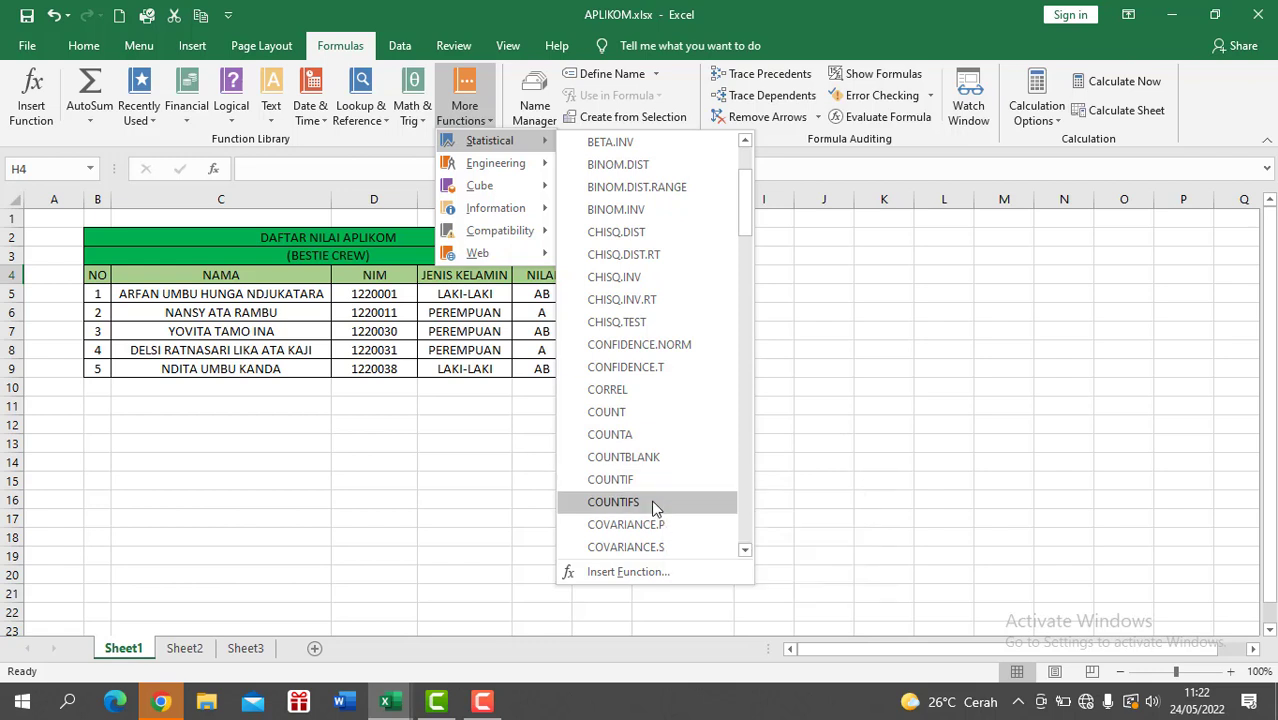
{"action": "left_click", "coordinate": [898, 297]}
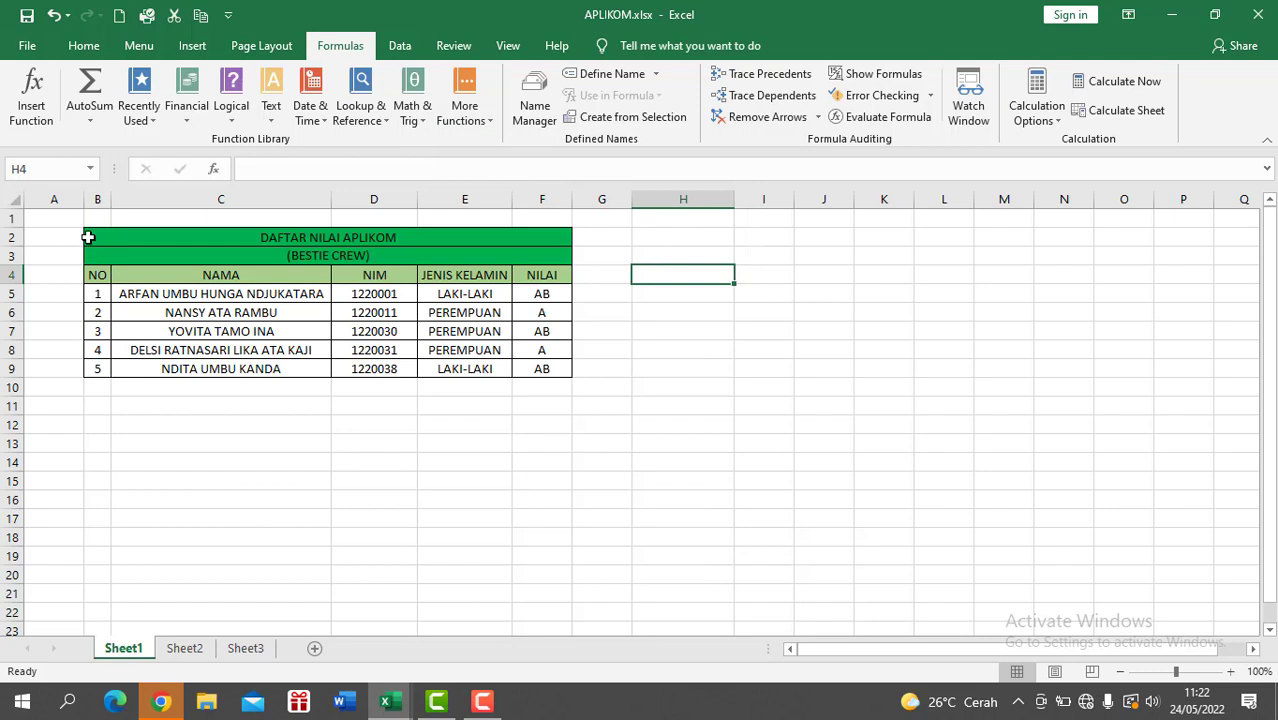
{"action": "left_click", "coordinate": [251, 247]}
{"action": "left_click_drag", "start_coordinate": [251, 247], "coordinate": [543, 367]}
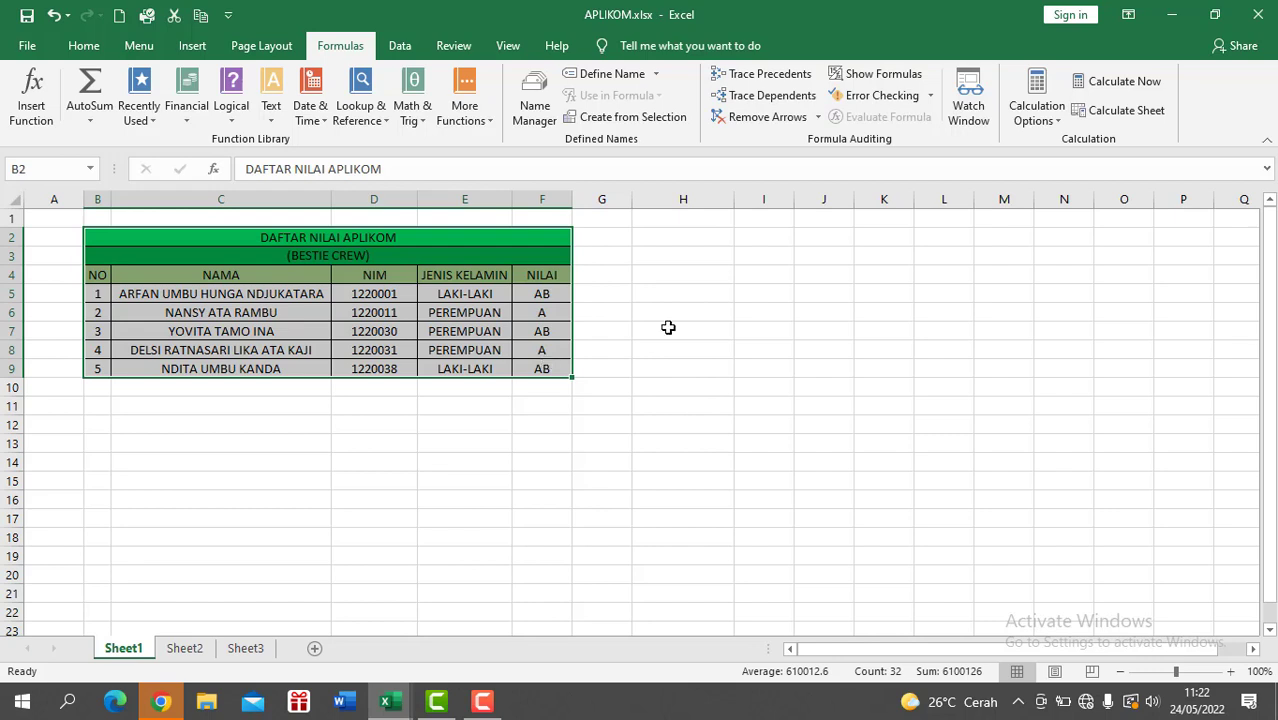
{"action": "left_click", "coordinate": [612, 294]}
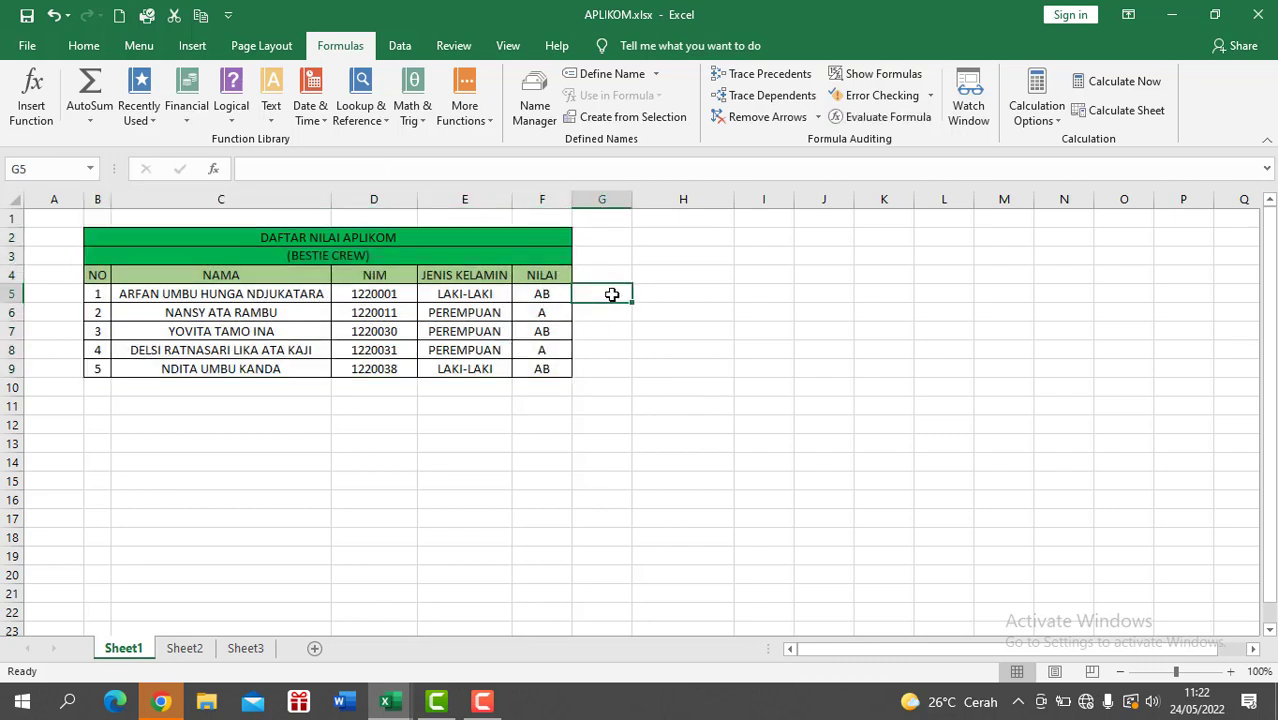
Step: Enter the label COUNT in cell H5 beside the grade table
{"action": "left_click", "coordinate": [683, 294]}
{"action": "type", "text": "COUNT"}
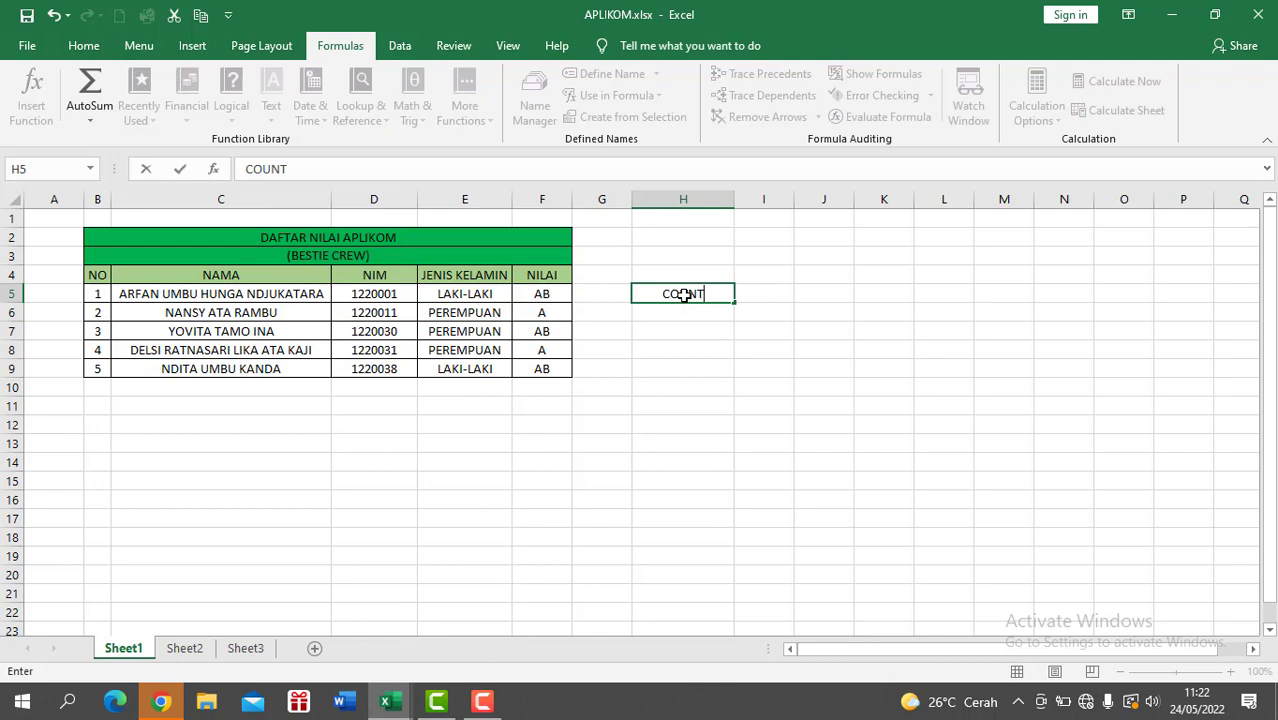
{"action": "key", "text": "Tab"}
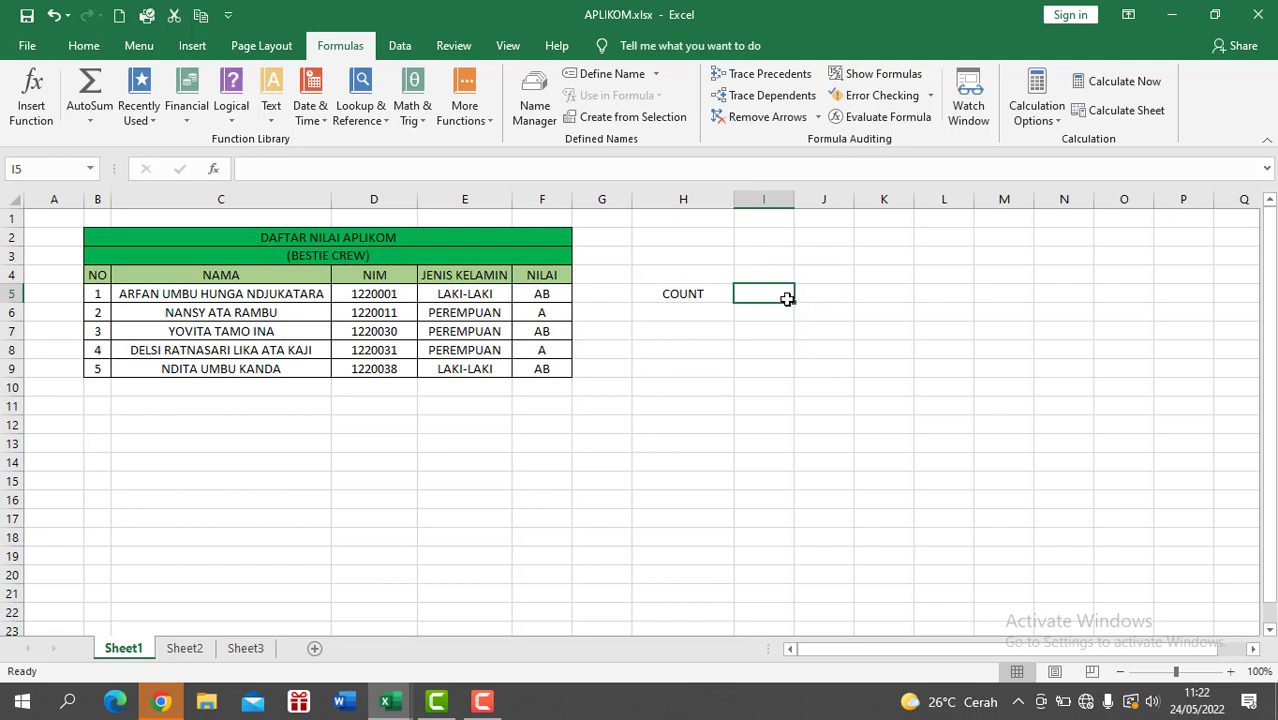
Step: Count the numeric NIM entries in cell I5 with the formula =COUNT(D5:D9)
{"action": "type", "text": "=COUN"}
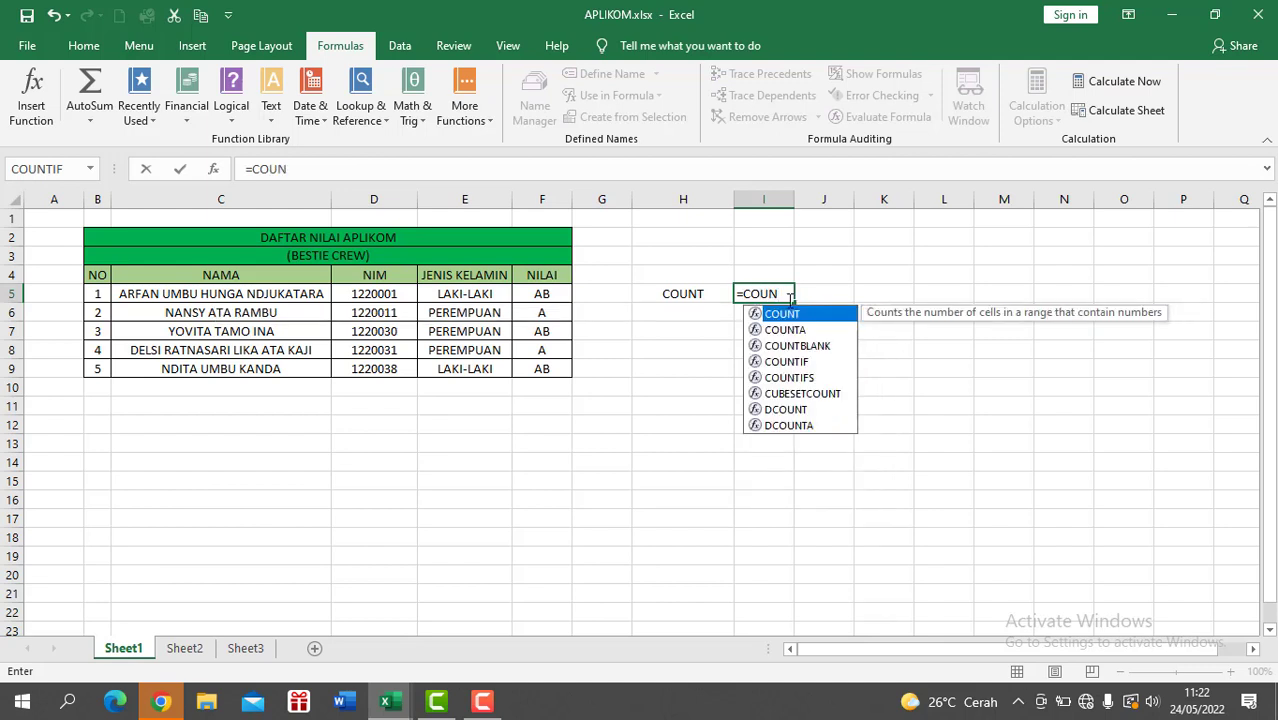
{"action": "double_click", "coordinate": [789, 315]}
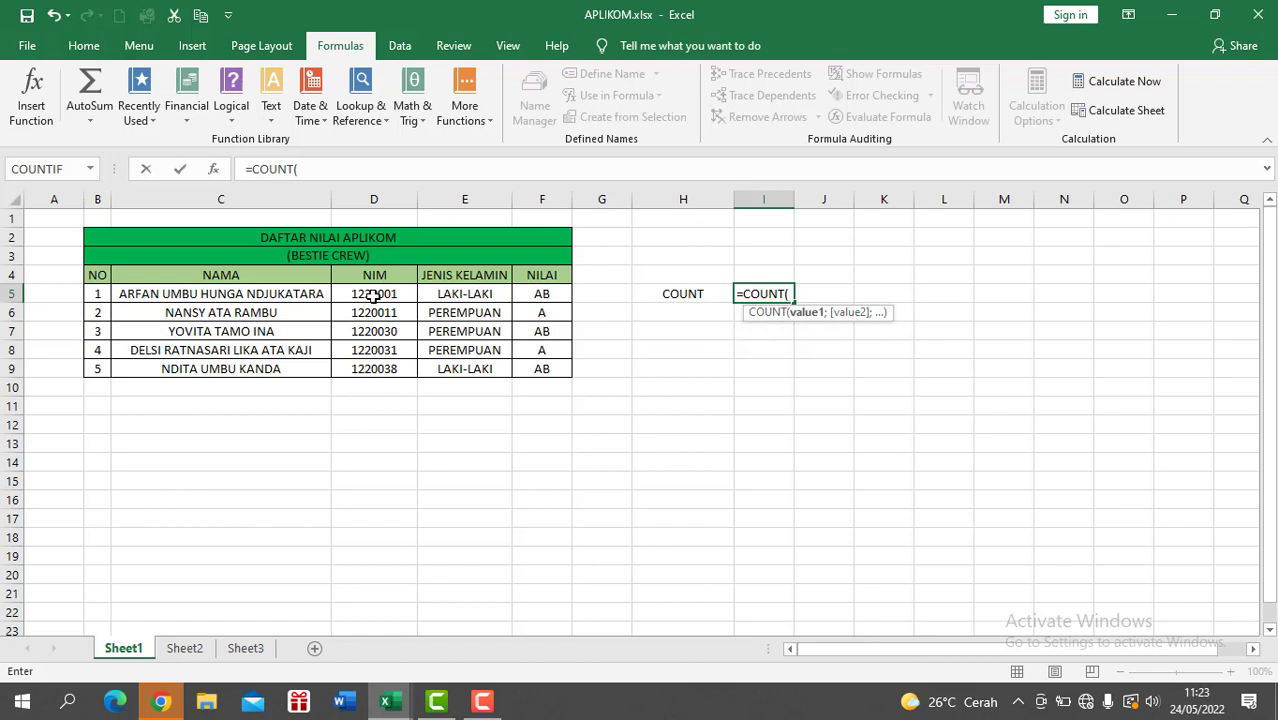
{"action": "left_click_drag", "start_coordinate": [370, 295], "coordinate": [382, 366]}
{"action": "key", "text": "Return"}
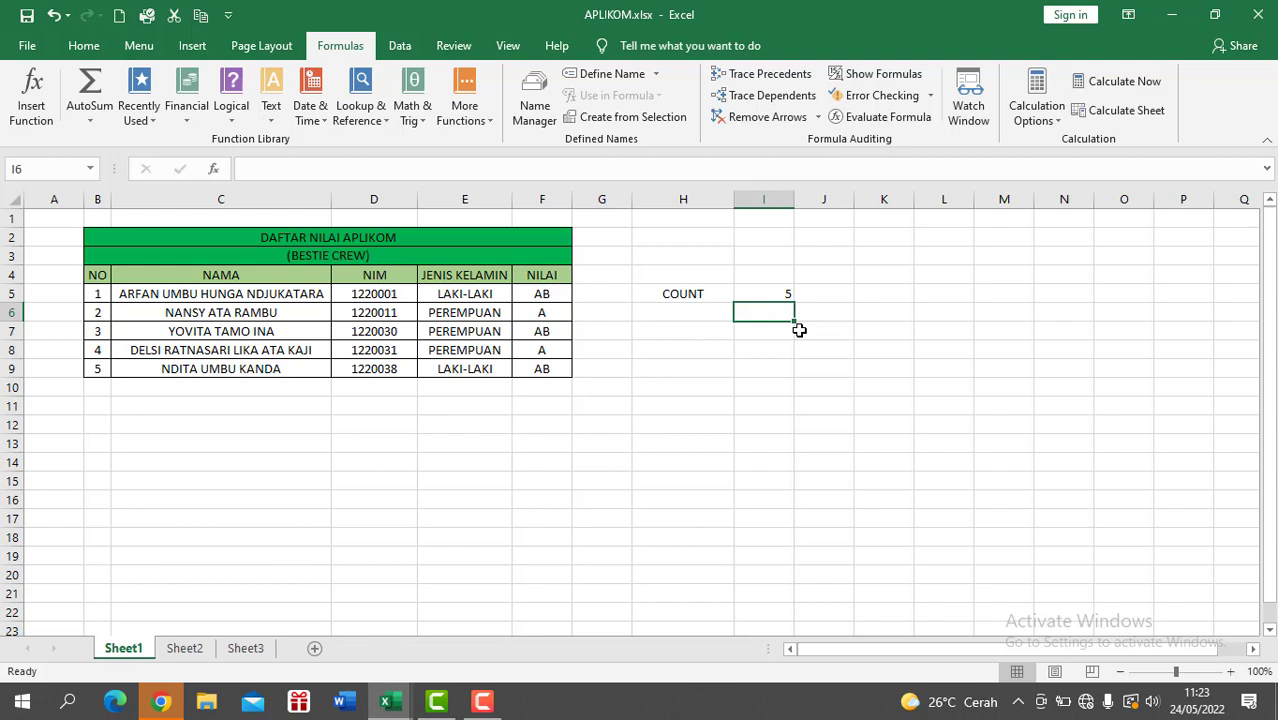
{"action": "left_click", "coordinate": [782, 292]}
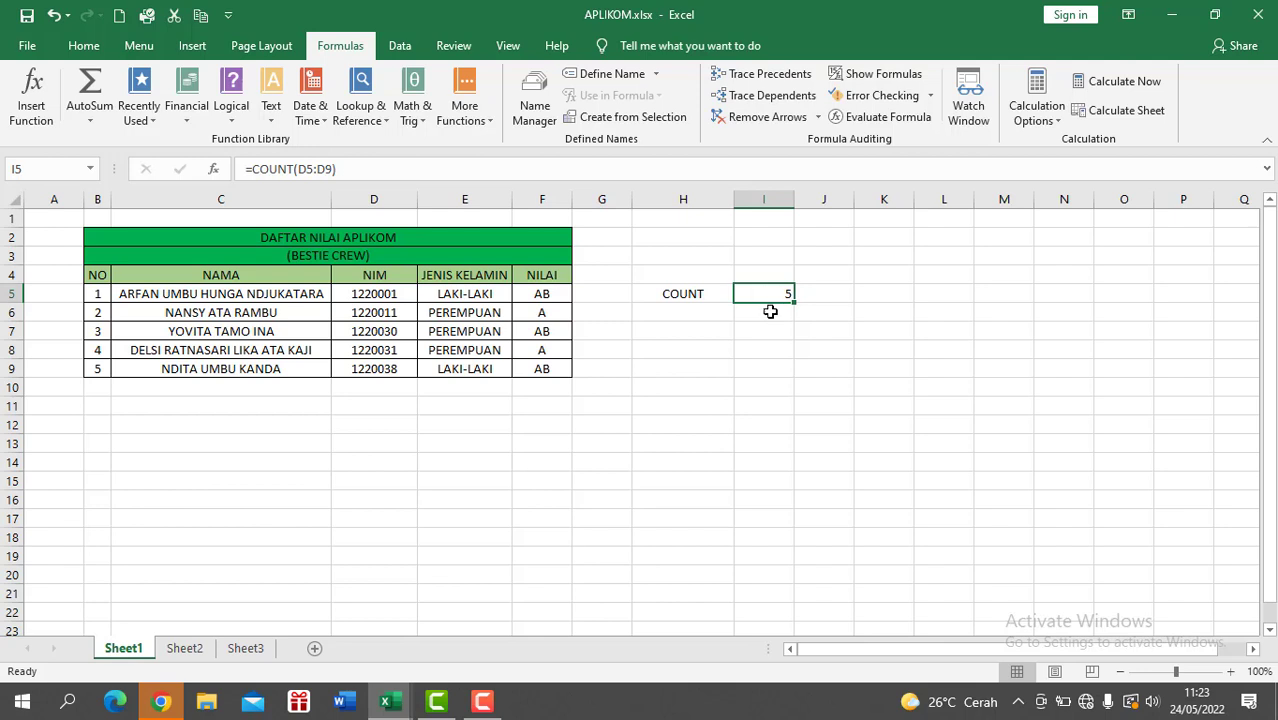
Step: Enter the label COUNTA in cell H6, below the COUNT label
{"action": "left_click", "coordinate": [700, 310]}
{"action": "type", "text": "C"}
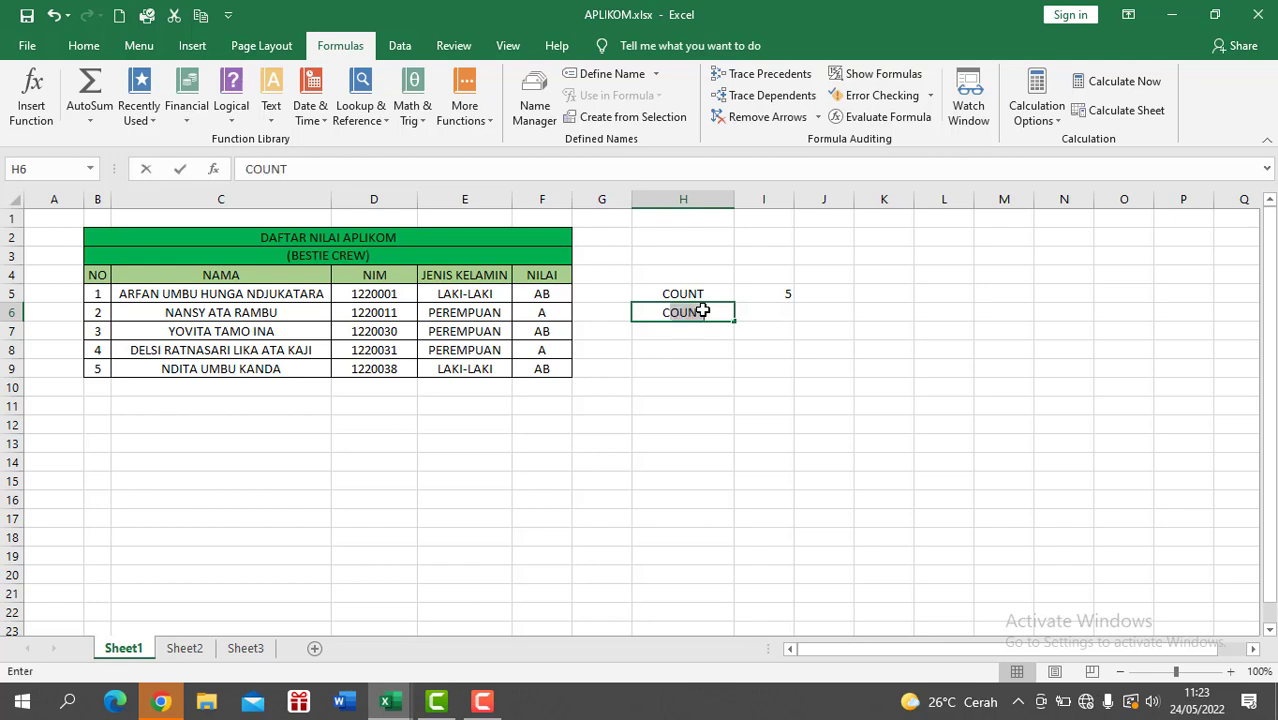
{"action": "type", "text": "OUNTA"}
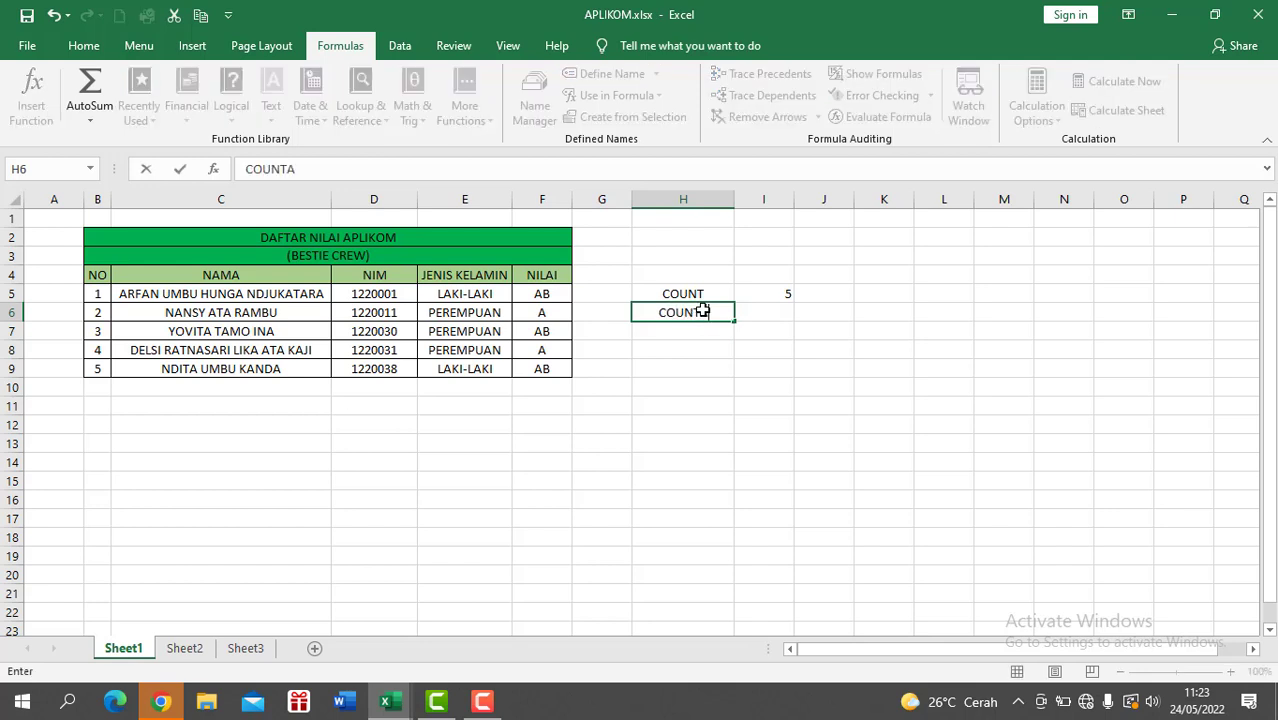
{"action": "left_click", "coordinate": [738, 327]}
{"action": "left_click", "coordinate": [722, 316]}
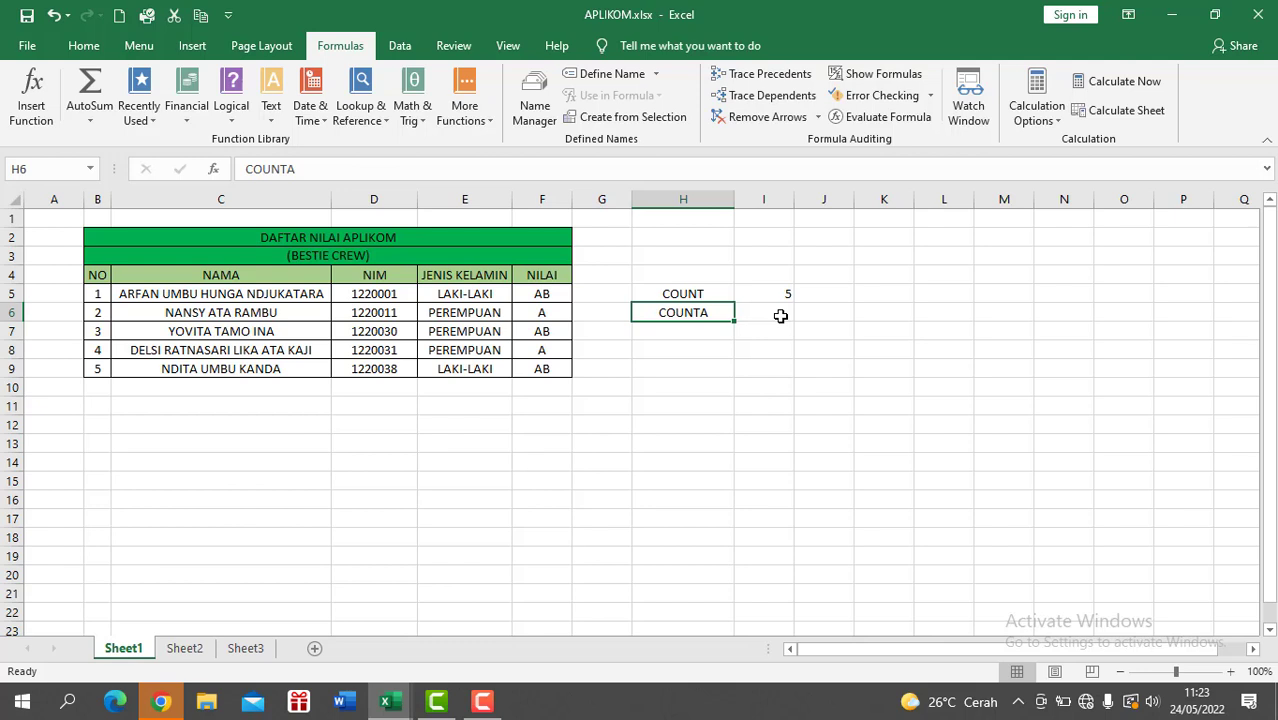
Step: Count the filled NAMA cells C5:C9 in cell I6 with the COUNTA function
{"action": "left_click", "coordinate": [780, 316]}
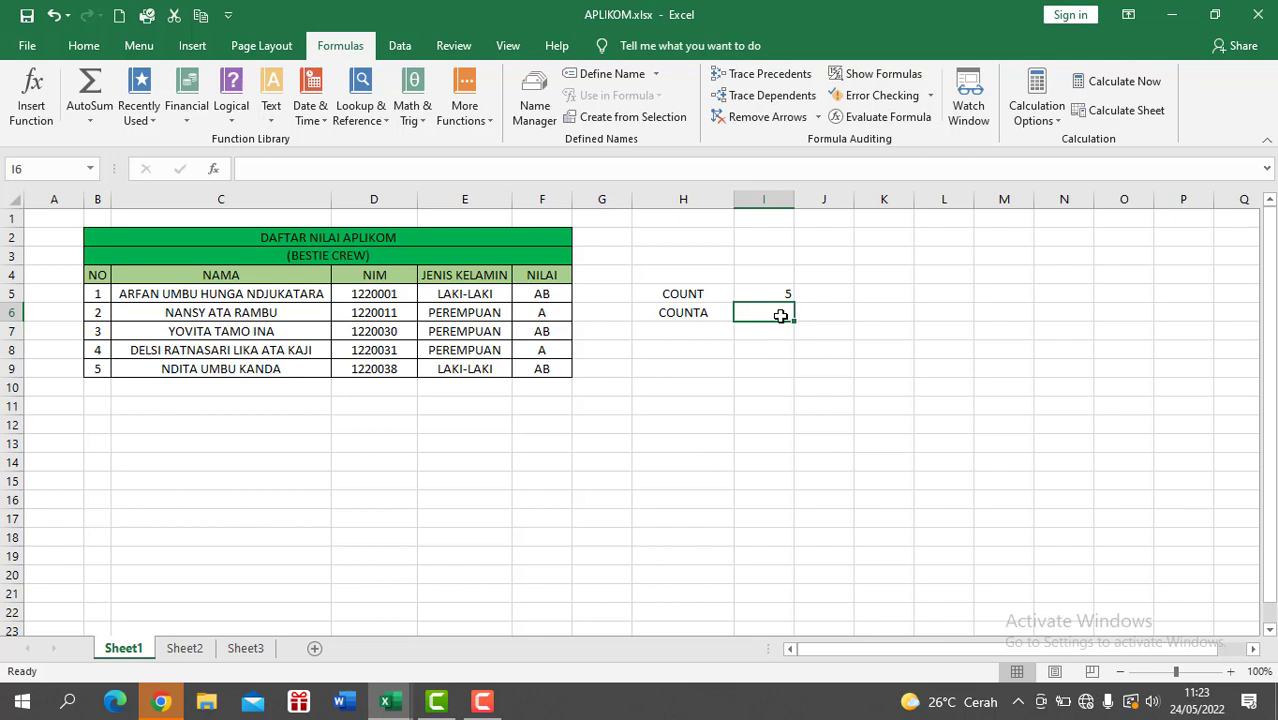
{"action": "type", "text": "="}
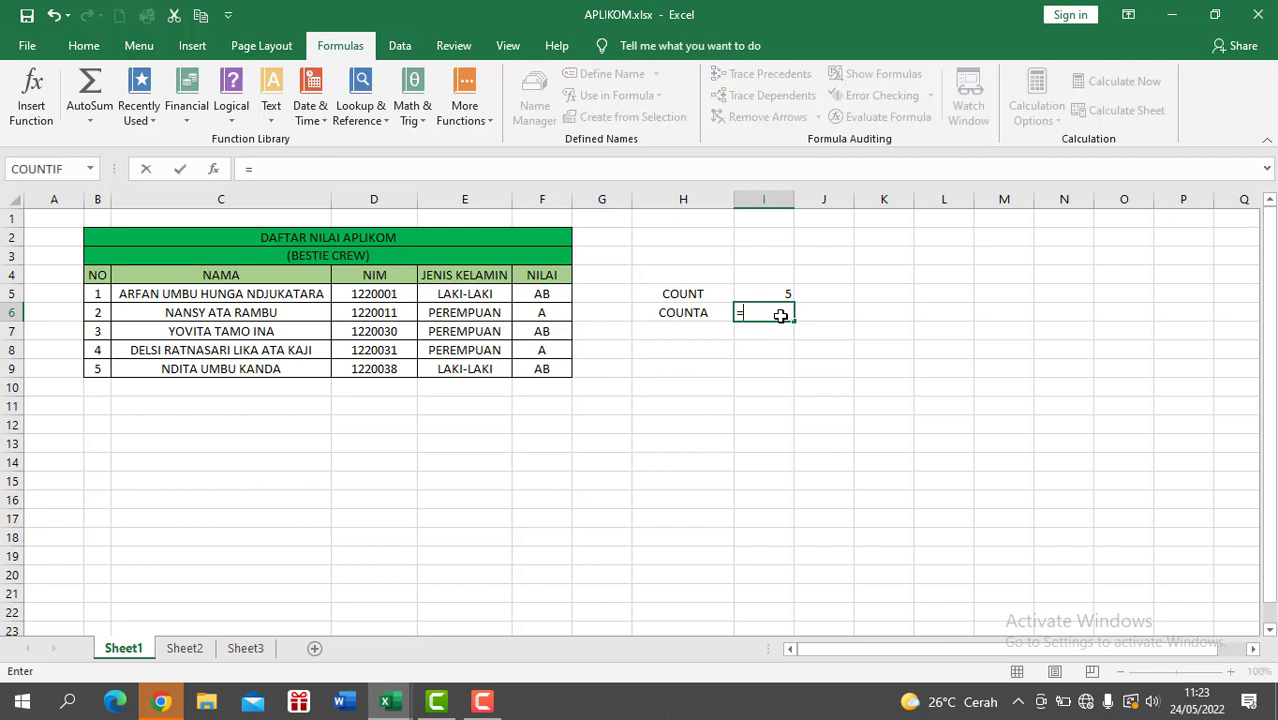
{"action": "type", "text": "COUNT"}
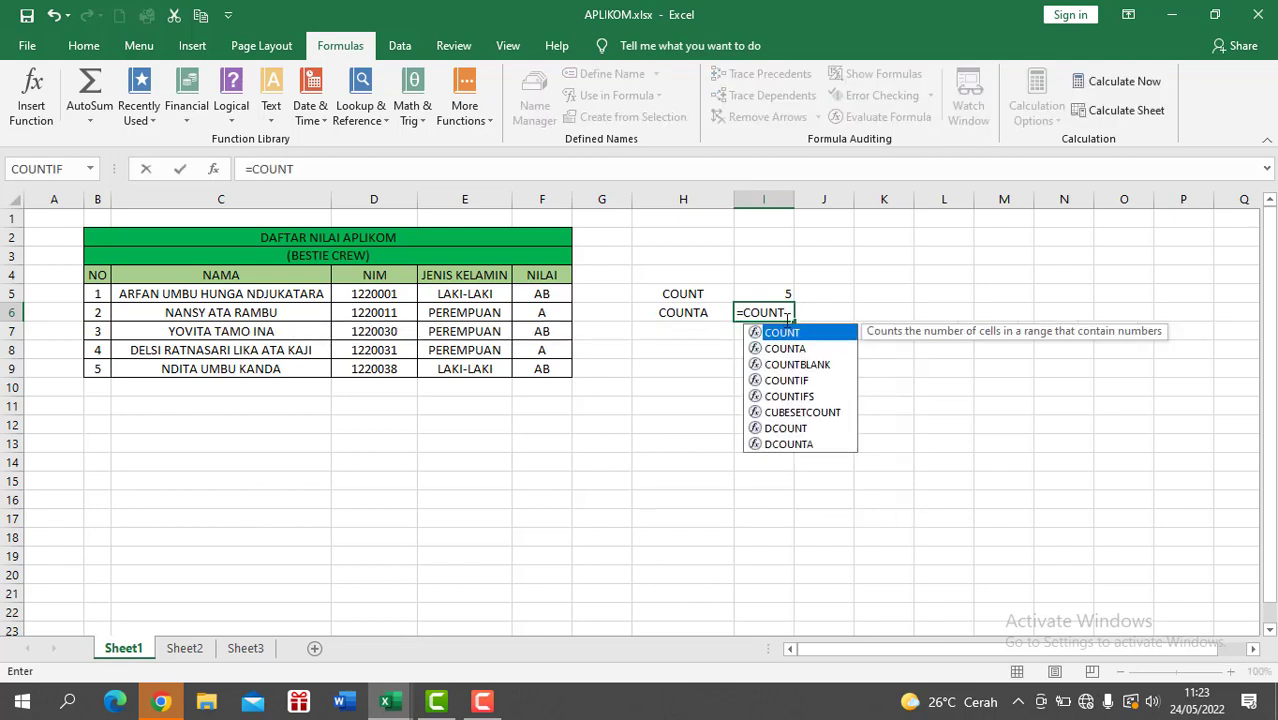
{"action": "double_click", "coordinate": [774, 347]}
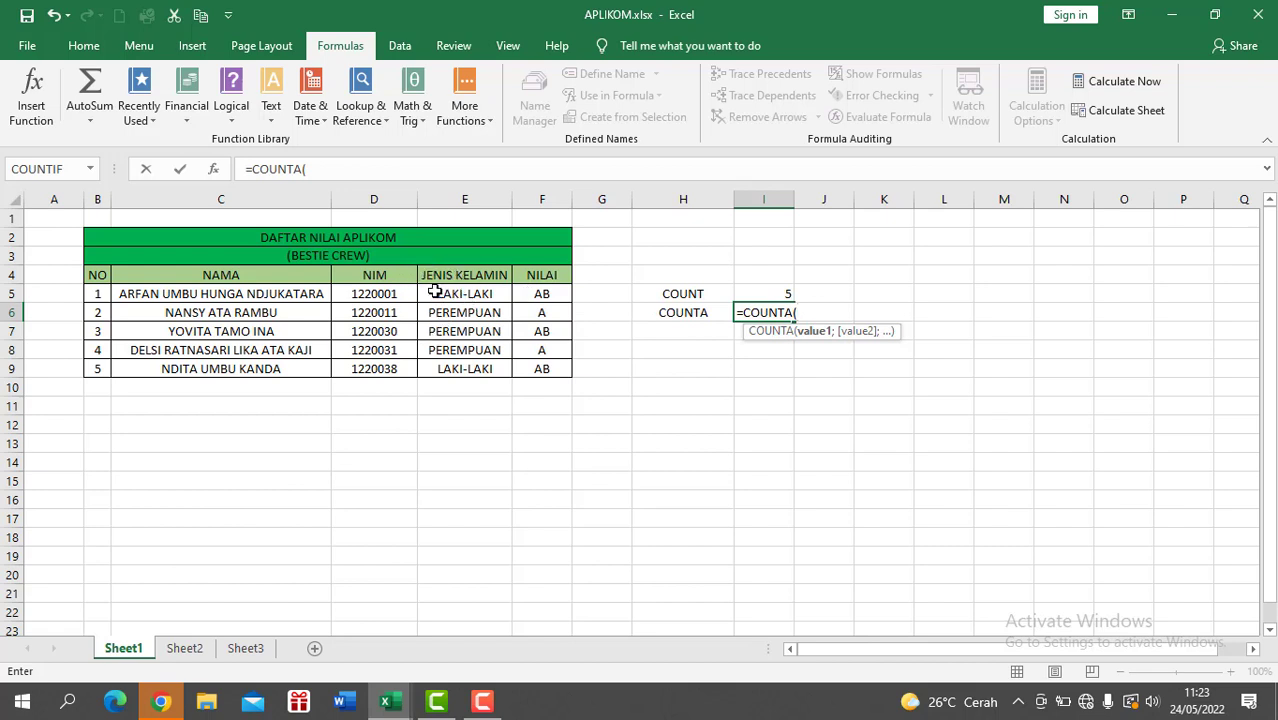
{"action": "left_click_drag", "start_coordinate": [235, 290], "coordinate": [242, 370]}
{"action": "key", "text": "Return"}
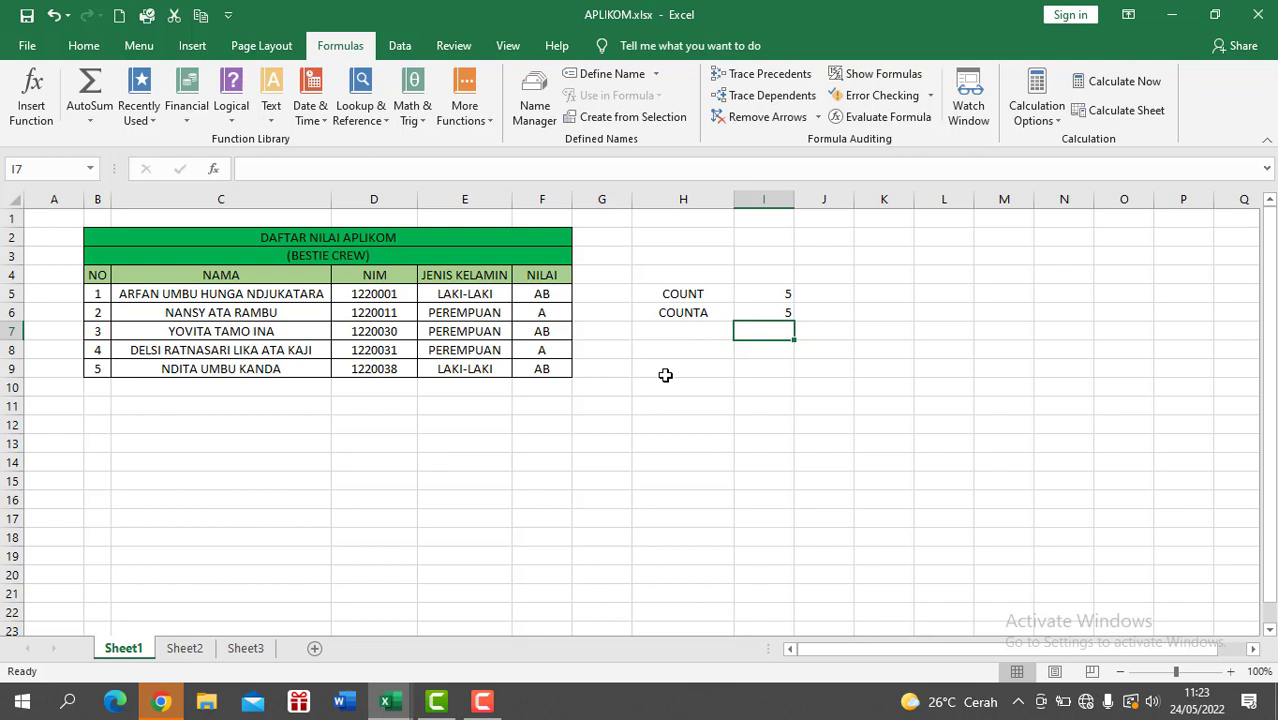
Step: Enter the label COUNTIF in cell H7, below the COUNTA label
{"action": "left_click", "coordinate": [700, 332]}
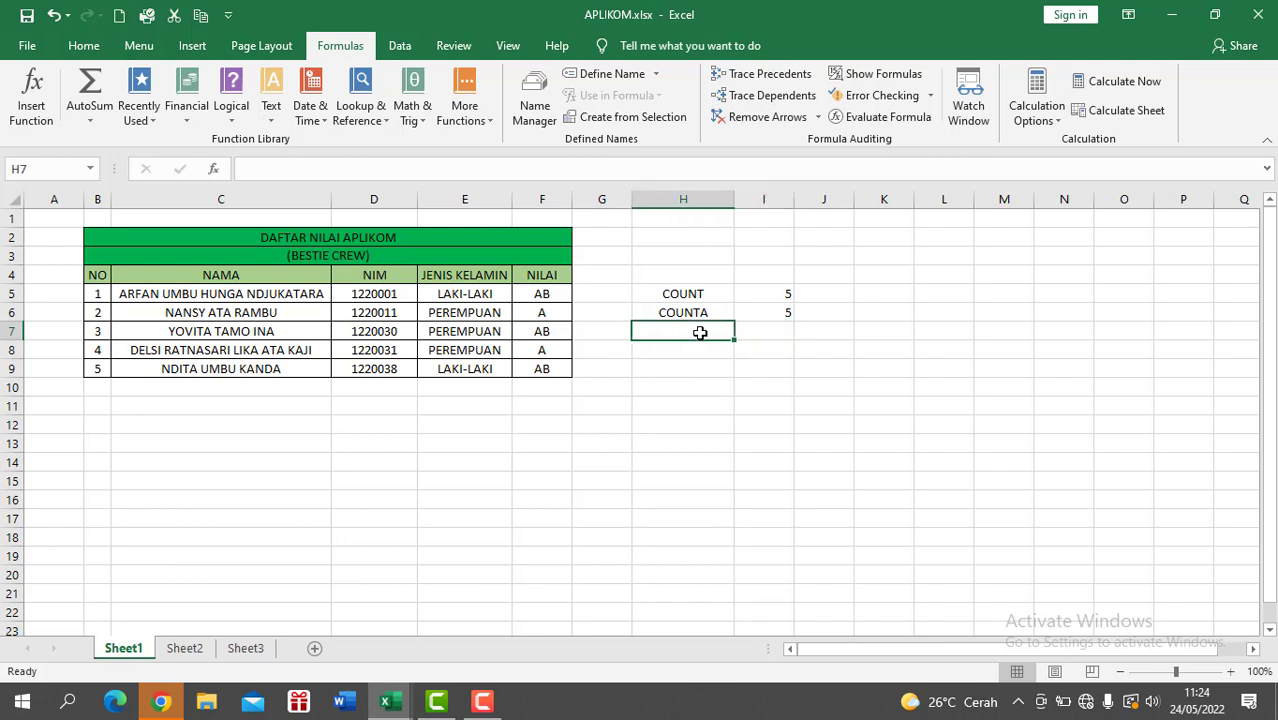
{"action": "type", "text": "COU"}
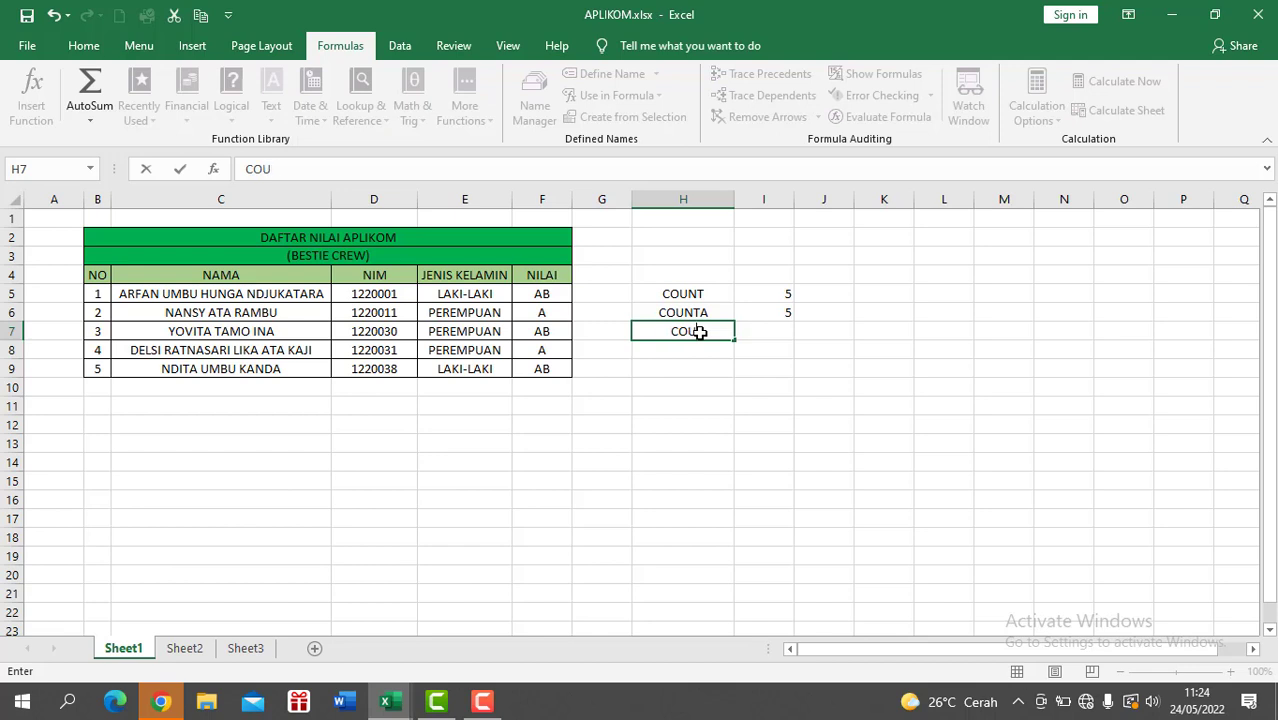
{"action": "type", "text": "NTBLANK"}
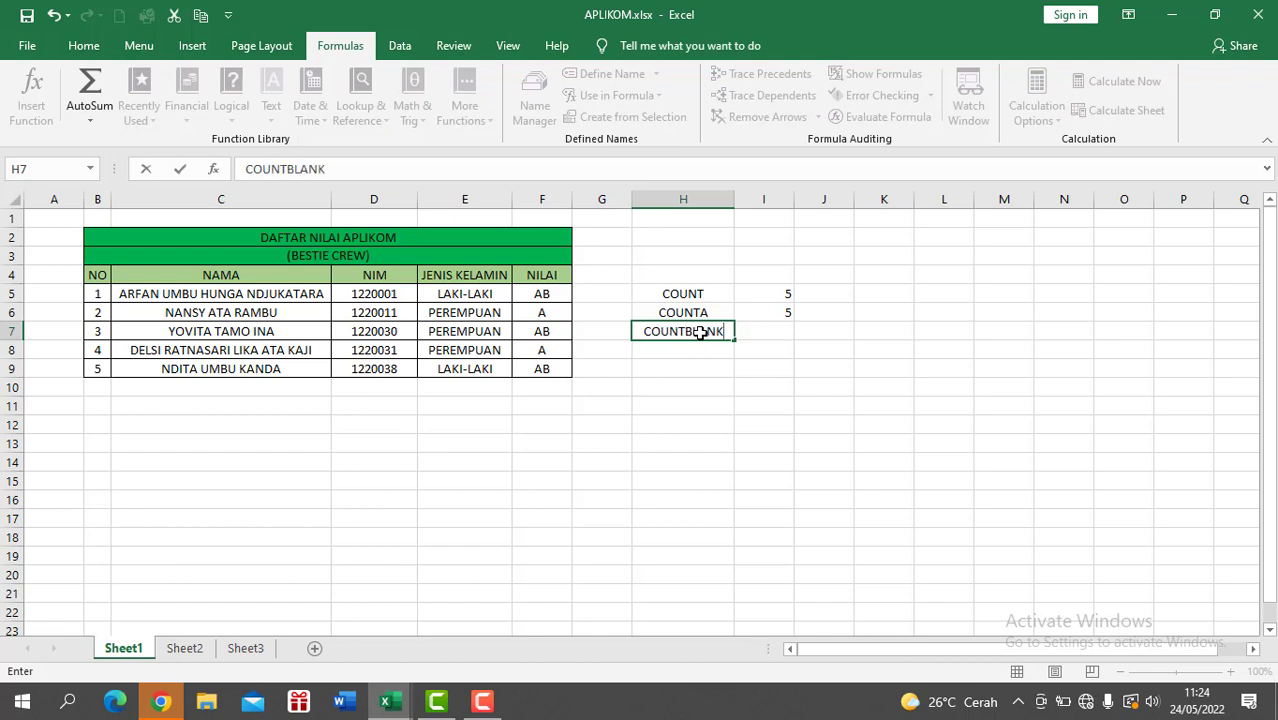
{"action": "key", "text": "BackSpace"}
{"action": "key", "text": "BackSpace"}
{"action": "key", "text": "BackSpace"}
{"action": "key", "text": "BackSpace"}
{"action": "key", "text": "BackSpace"}
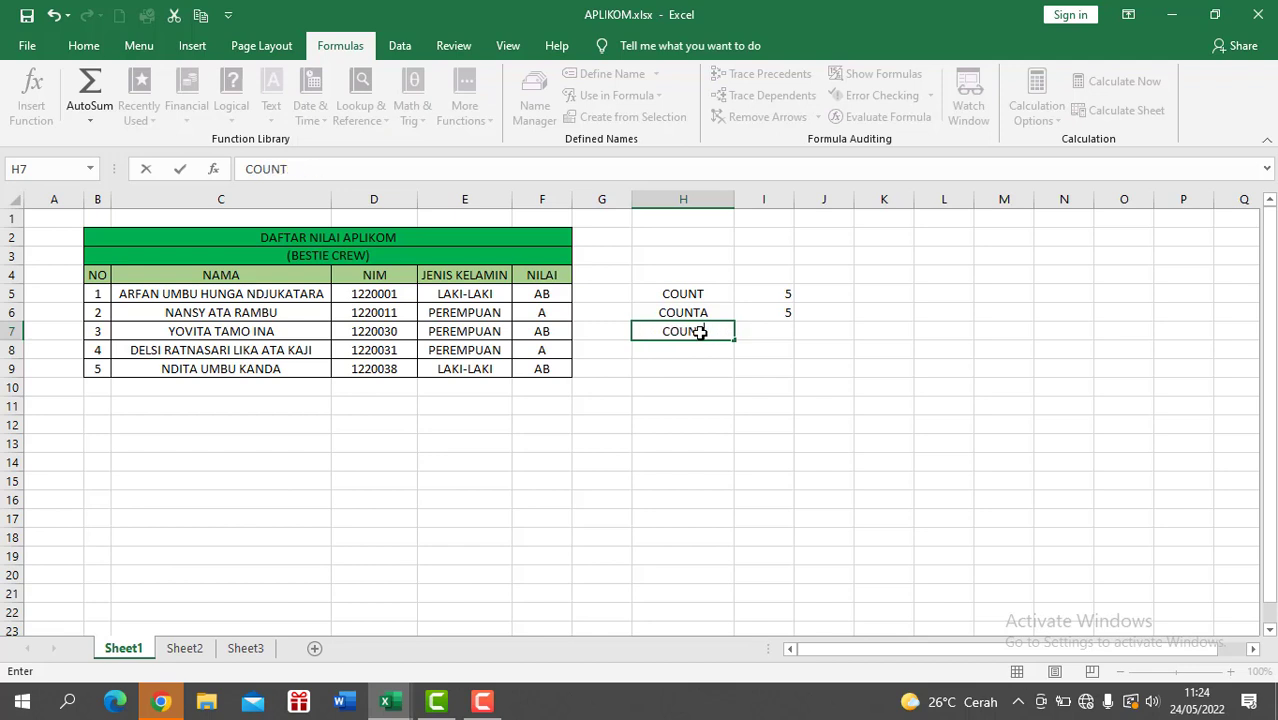
{"action": "type", "text": "IF"}
Step: Count the PEREMPUAN entries under JENIS KELAMIN in cell I7 with COUNTIF, using range E5:E9 and criteria cell E6
{"action": "left_click", "coordinate": [786, 336]}
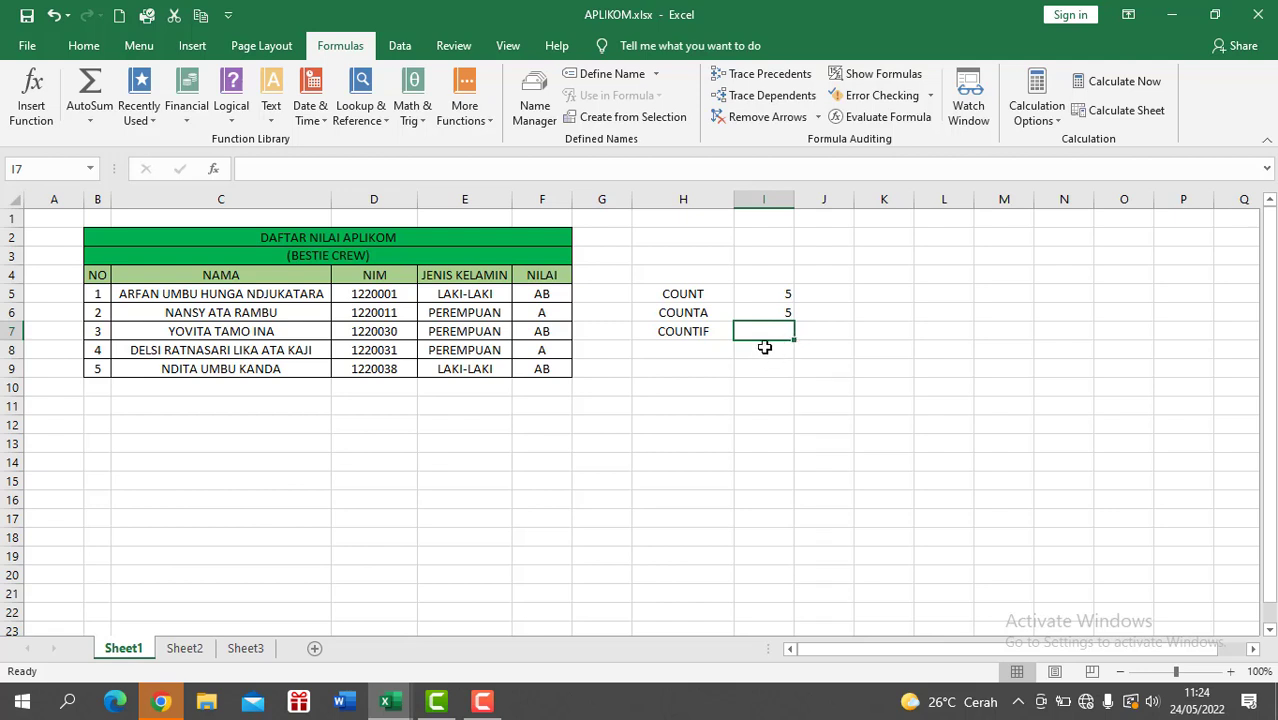
{"action": "type", "text": "="}
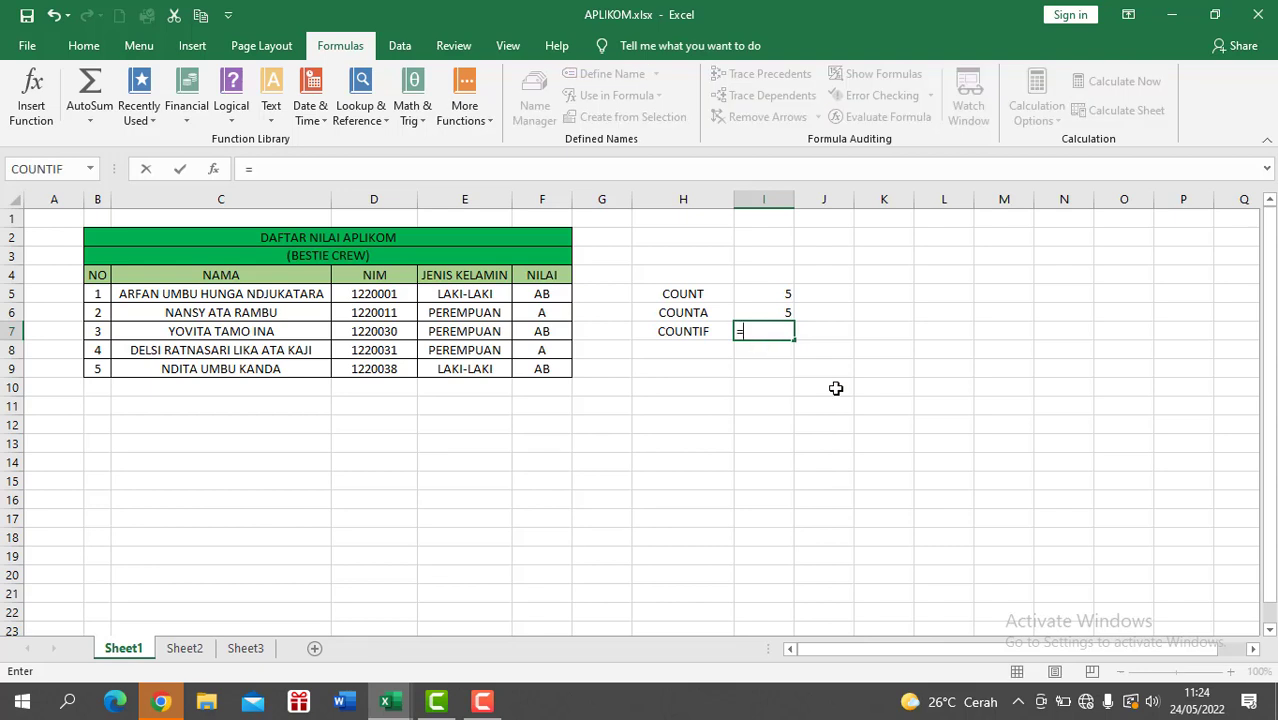
{"action": "type", "text": "CO"}
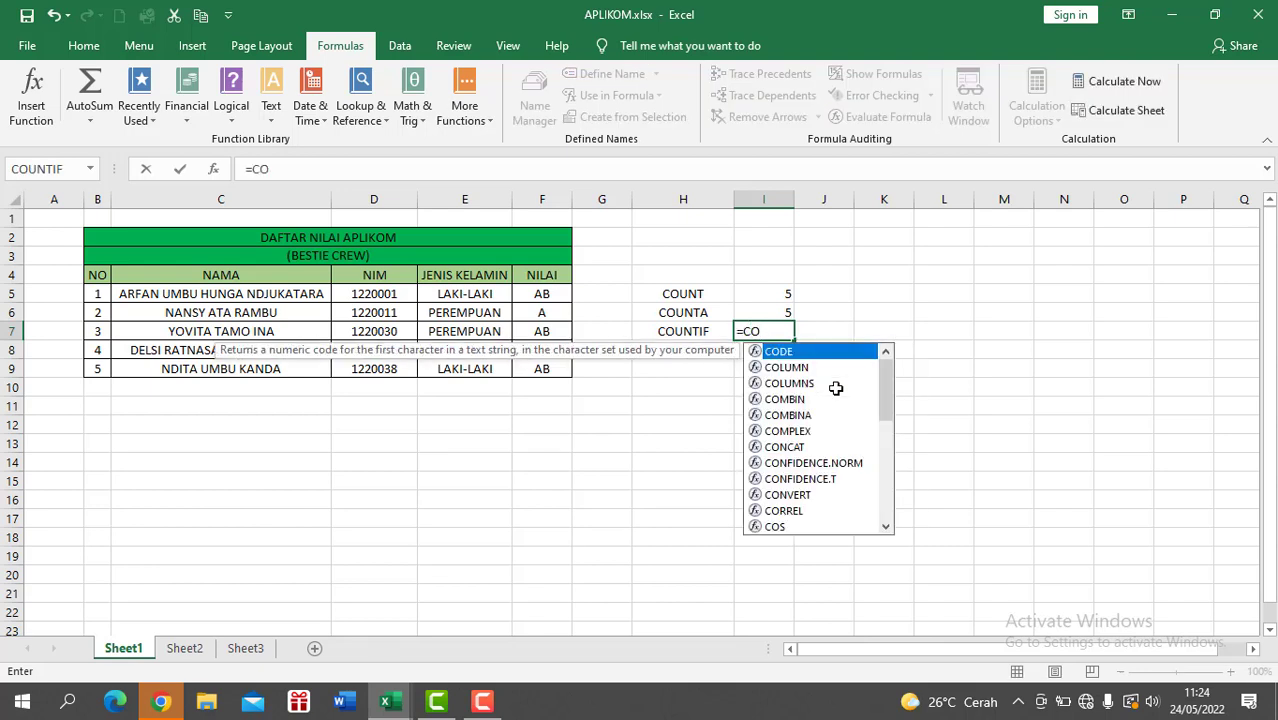
{"action": "type", "text": "UNT"}
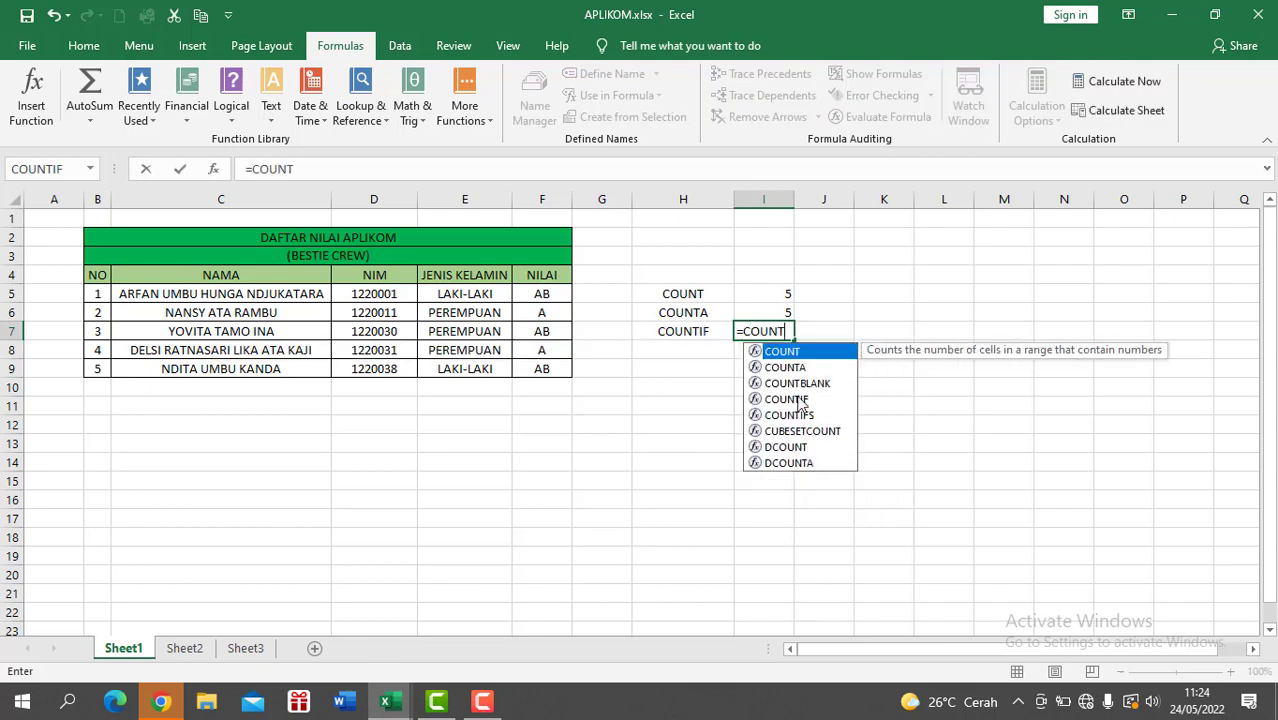
{"action": "double_click", "coordinate": [787, 399]}
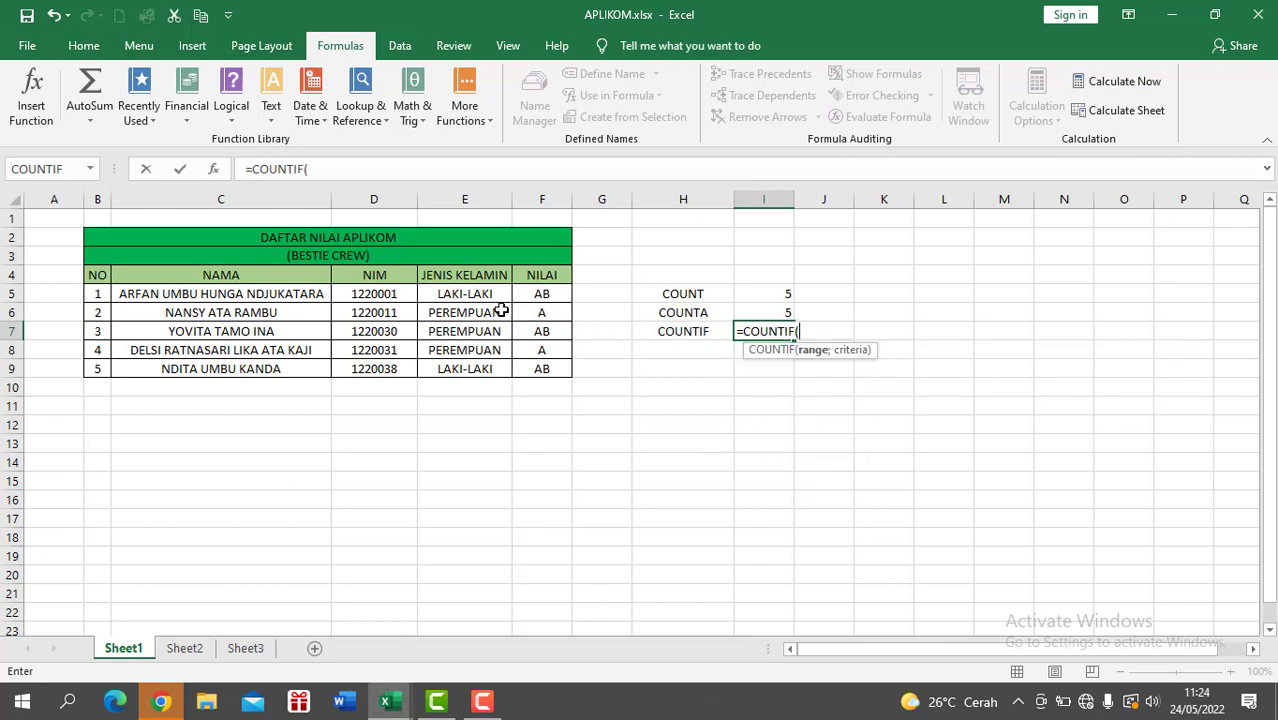
{"action": "left_click_drag", "start_coordinate": [448, 293], "coordinate": [457, 369]}
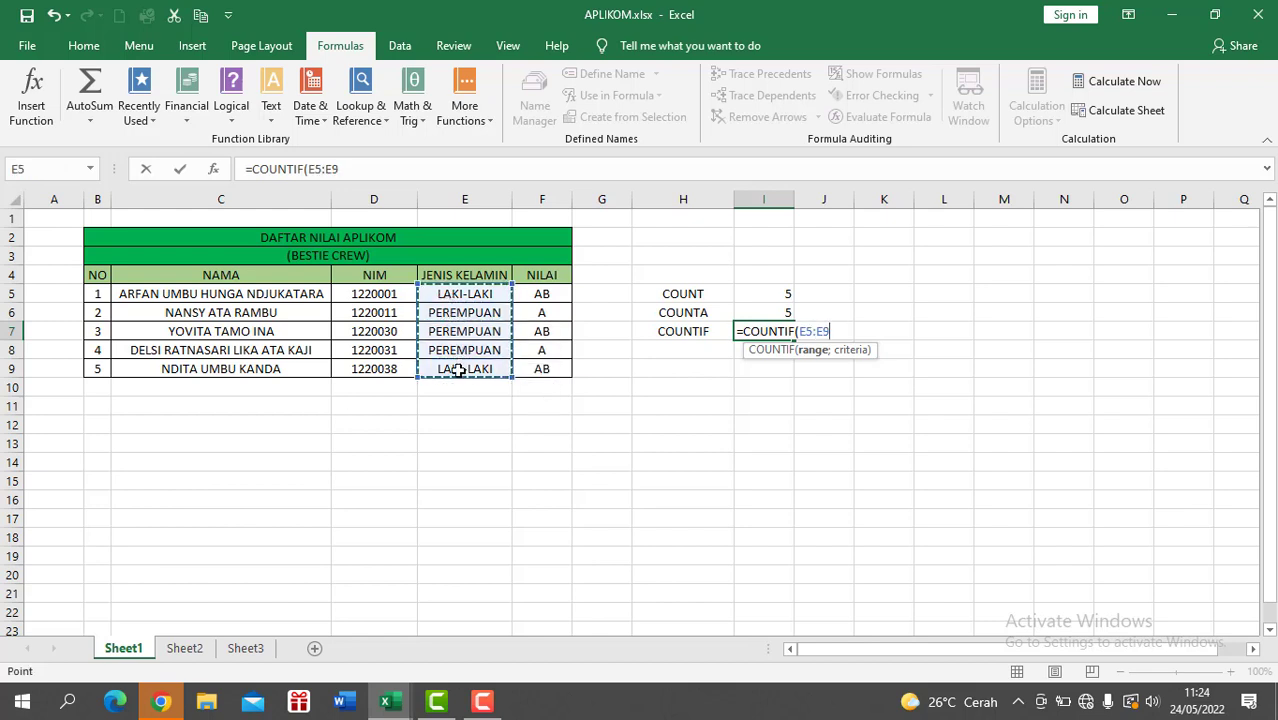
{"action": "type", "text": ";"}
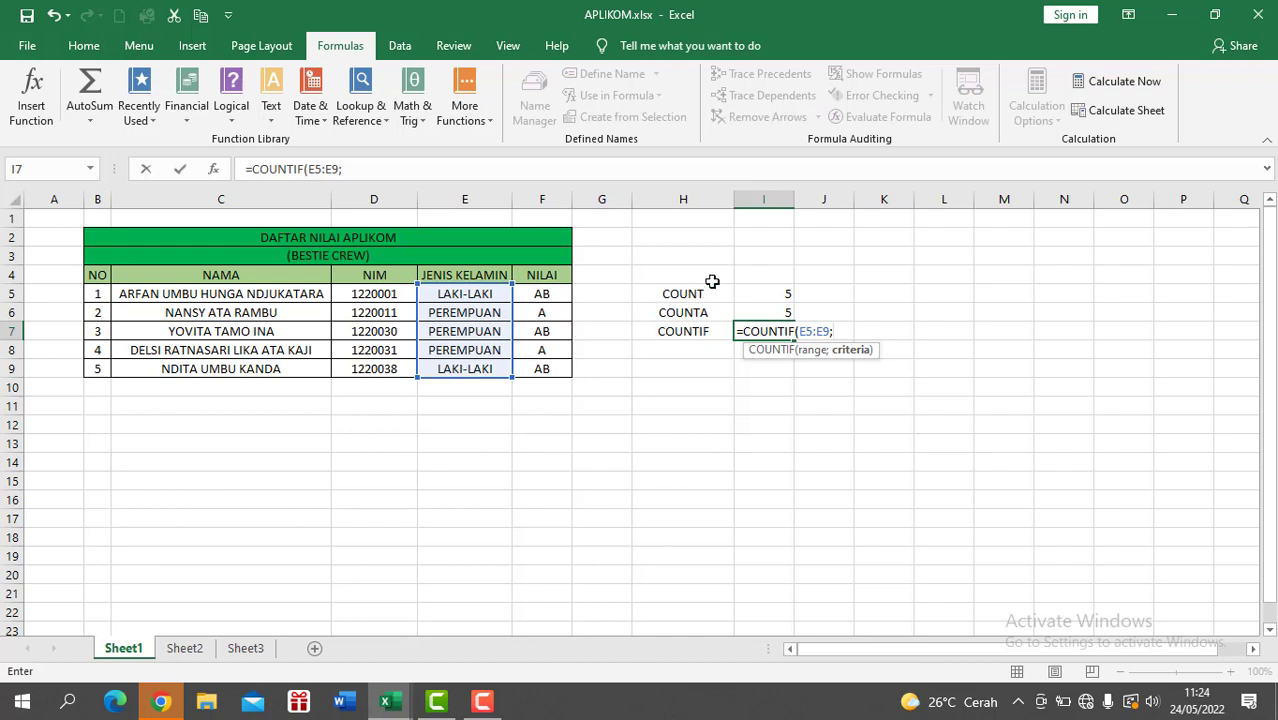
{"action": "left_click", "coordinate": [495, 313]}
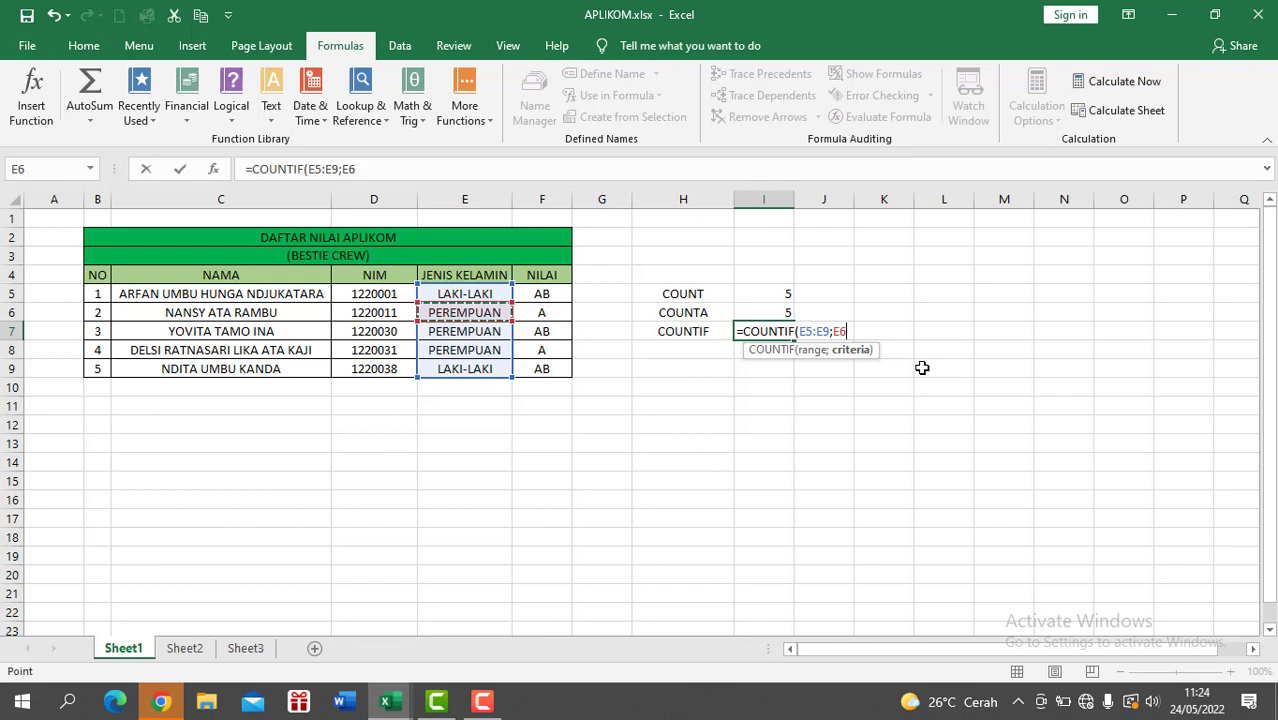
{"action": "key", "text": "Return"}
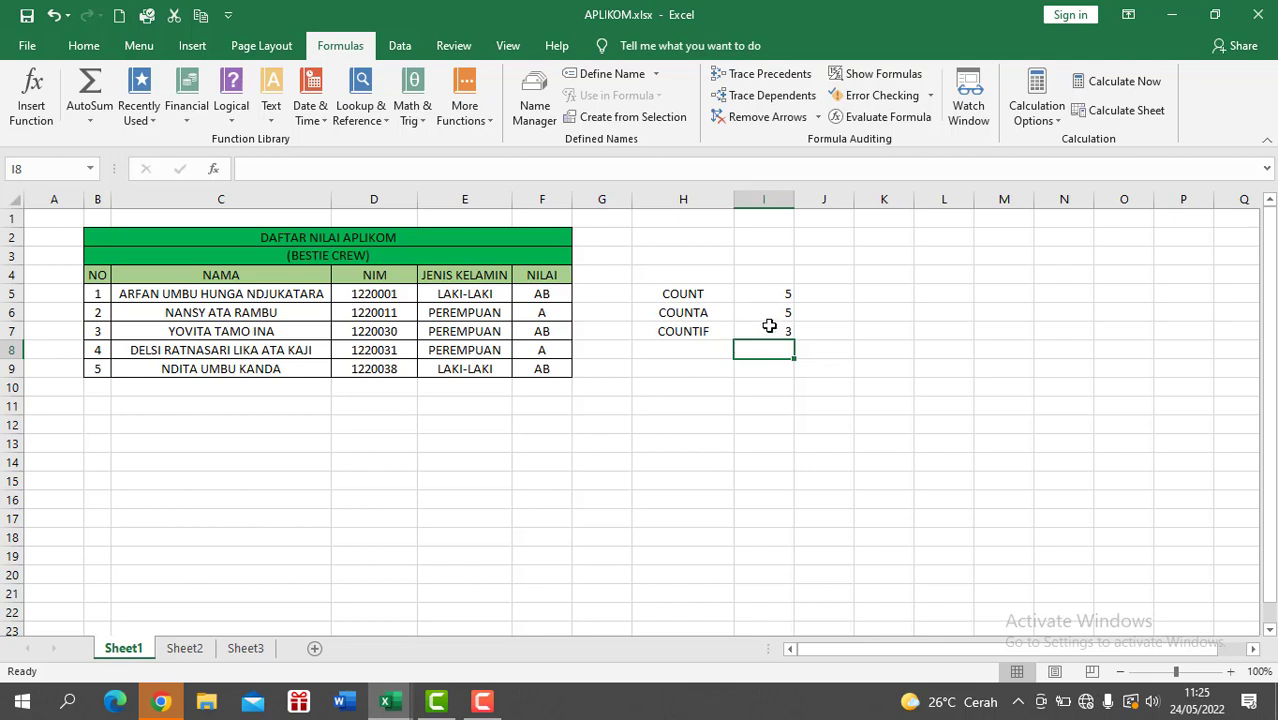
Step: Enter the label COUNTBLANK in cell H8, below the COUNTIF label
{"action": "left_click", "coordinate": [768, 325]}
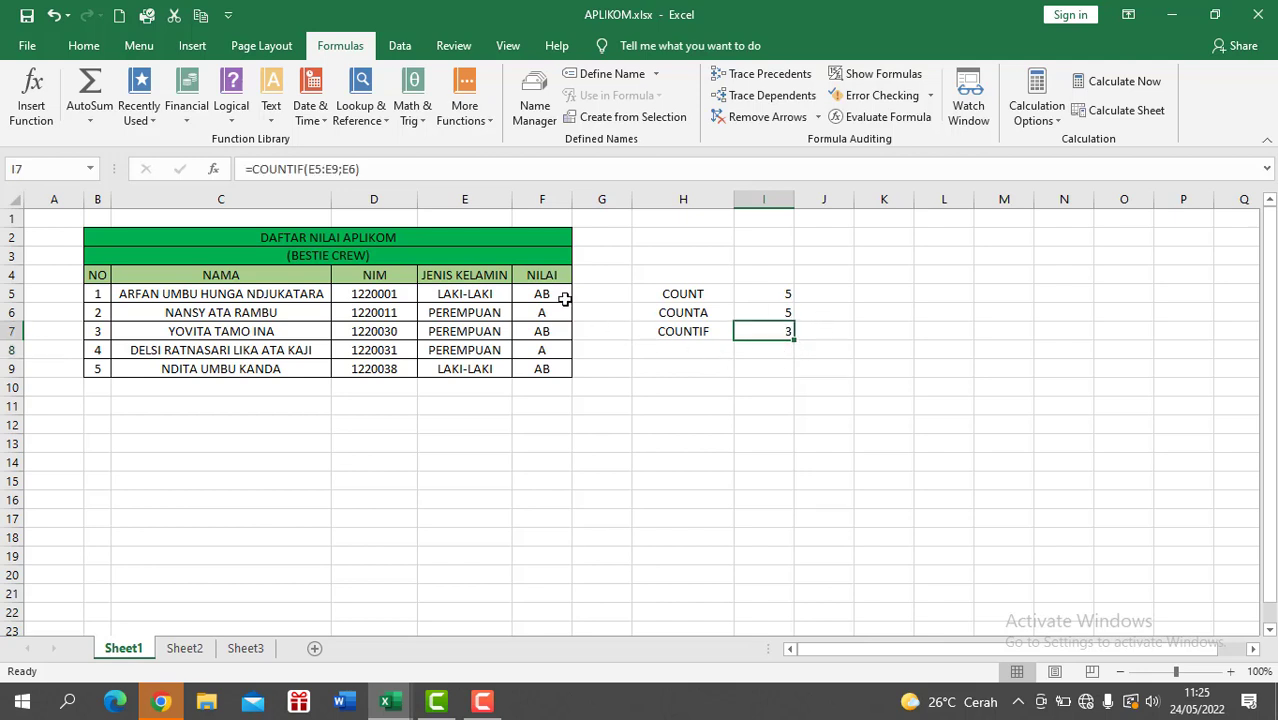
{"action": "left_click", "coordinate": [724, 353]}
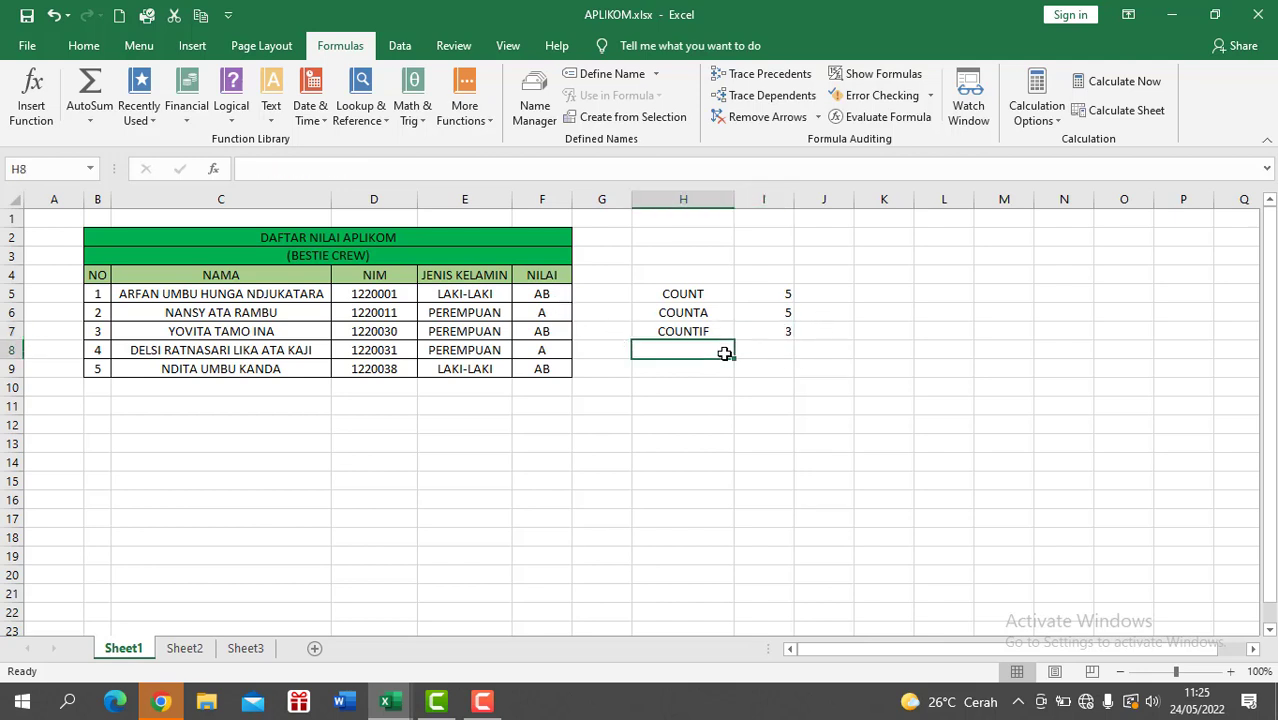
{"action": "type", "text": "COUNT"}
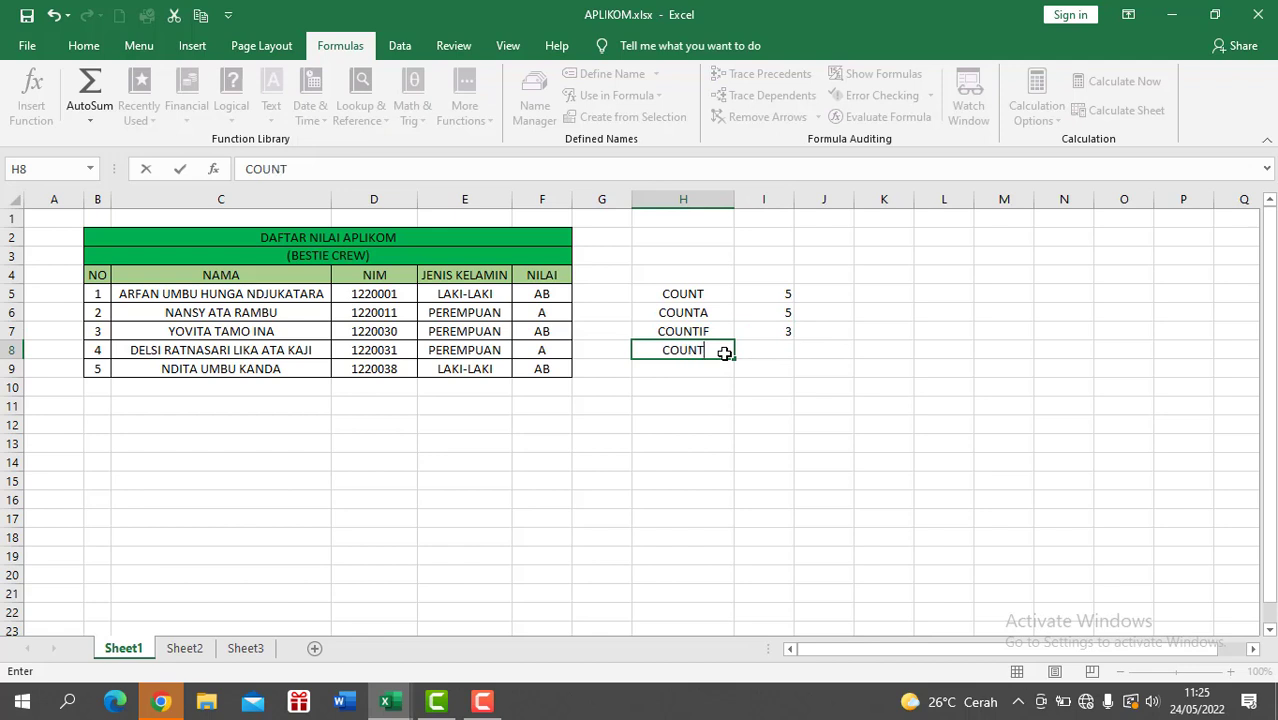
{"action": "type", "text": "K"}
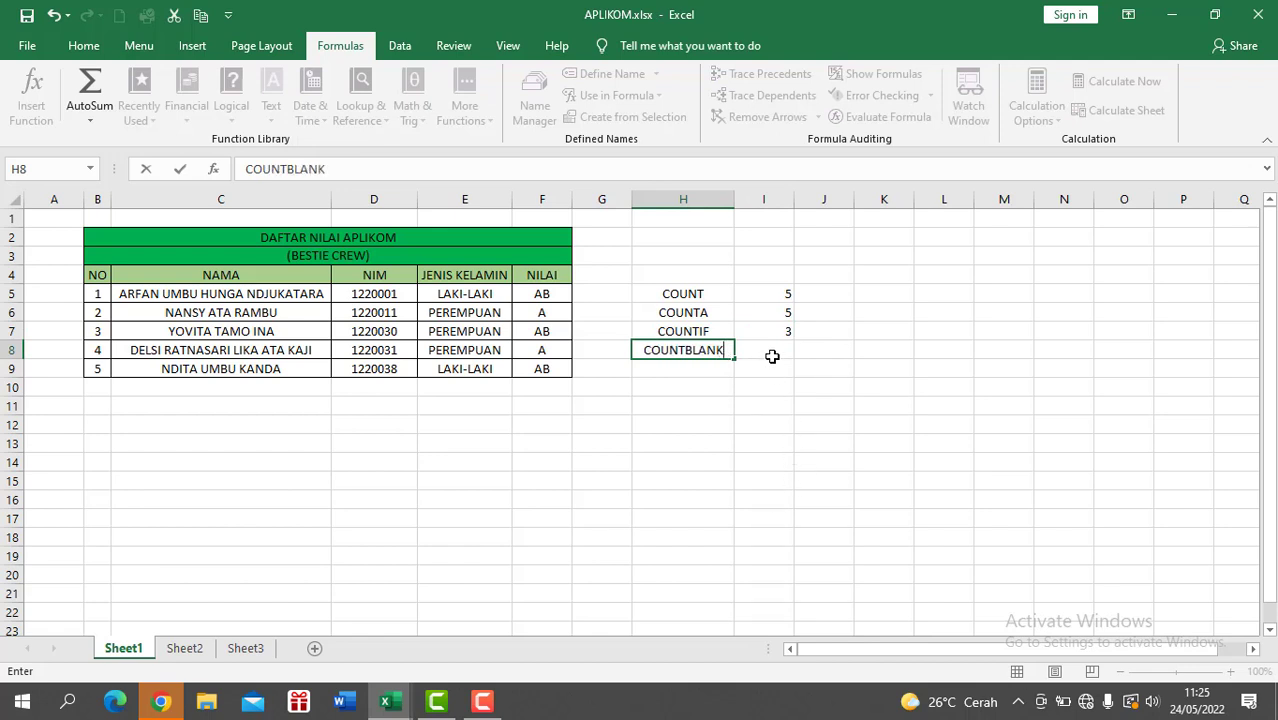
Step: Count the blank cells of range C5:C10 under NAMA in cell I8 with the COUNTBLANK function
{"action": "left_click", "coordinate": [771, 356]}
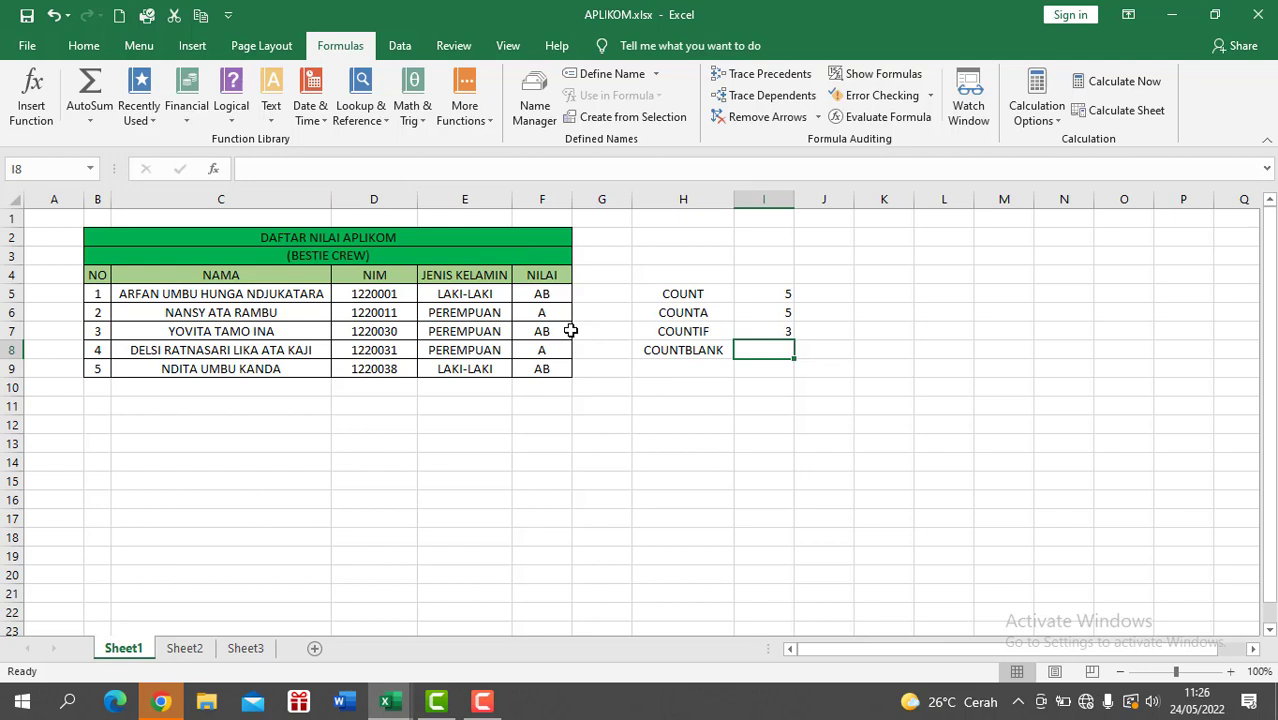
{"action": "type", "text": "=COUN"}
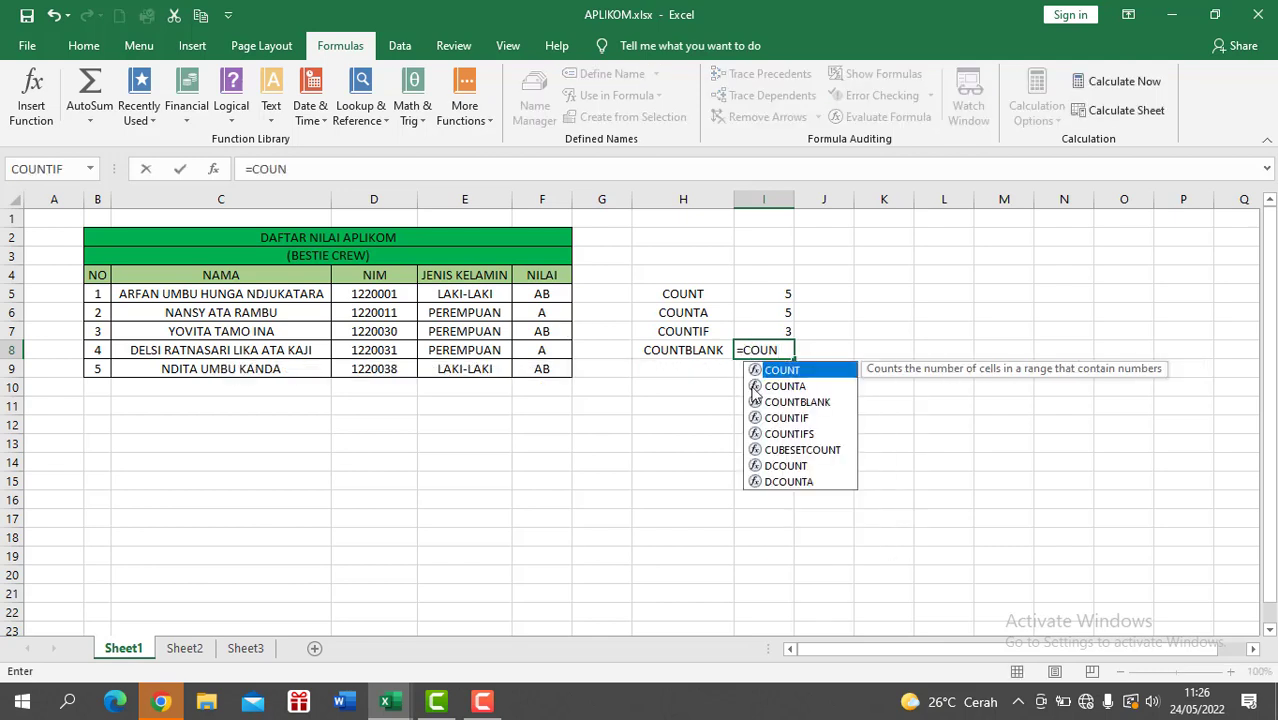
{"action": "double_click", "coordinate": [812, 401]}
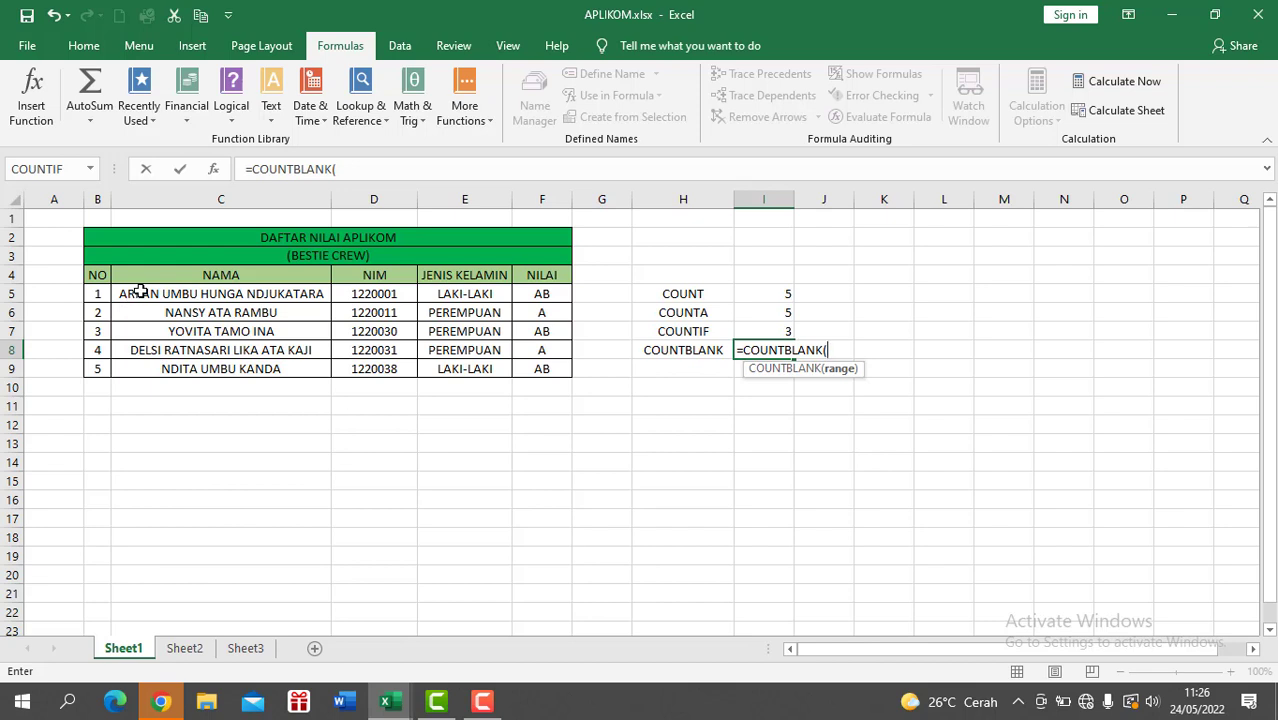
{"action": "left_click_drag", "start_coordinate": [140, 291], "coordinate": [167, 385]}
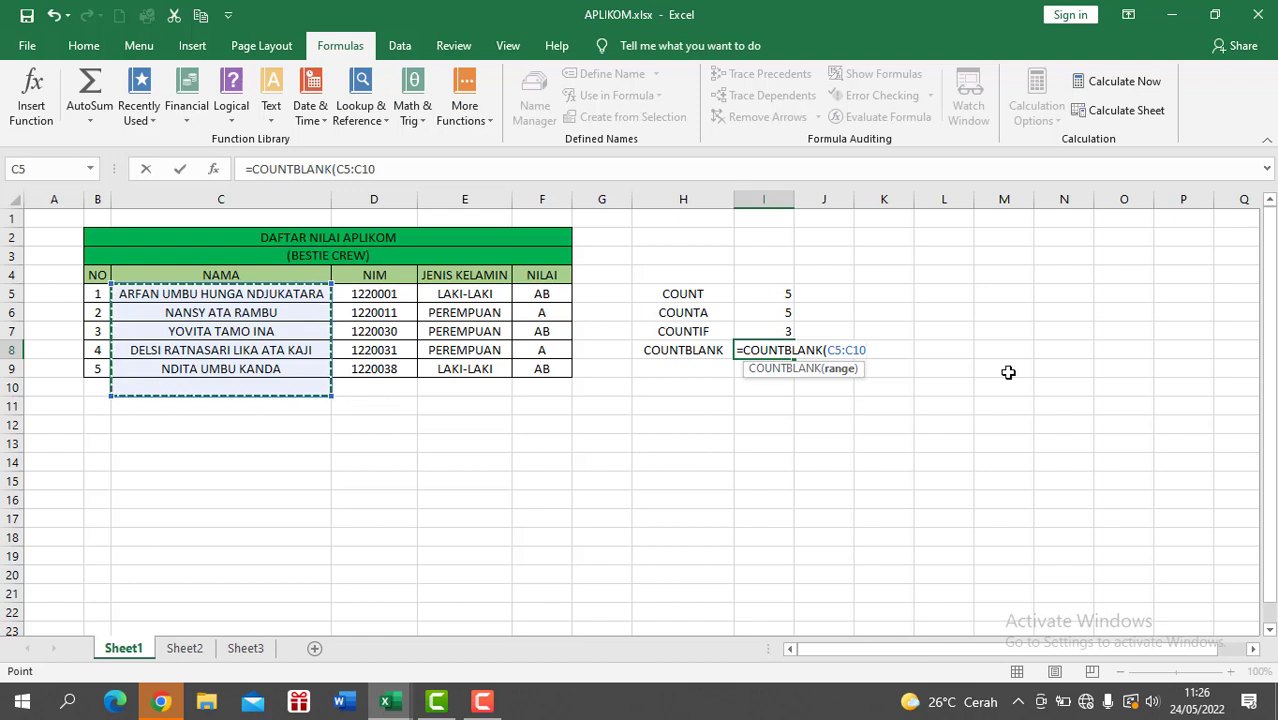
{"action": "key", "text": "Return"}
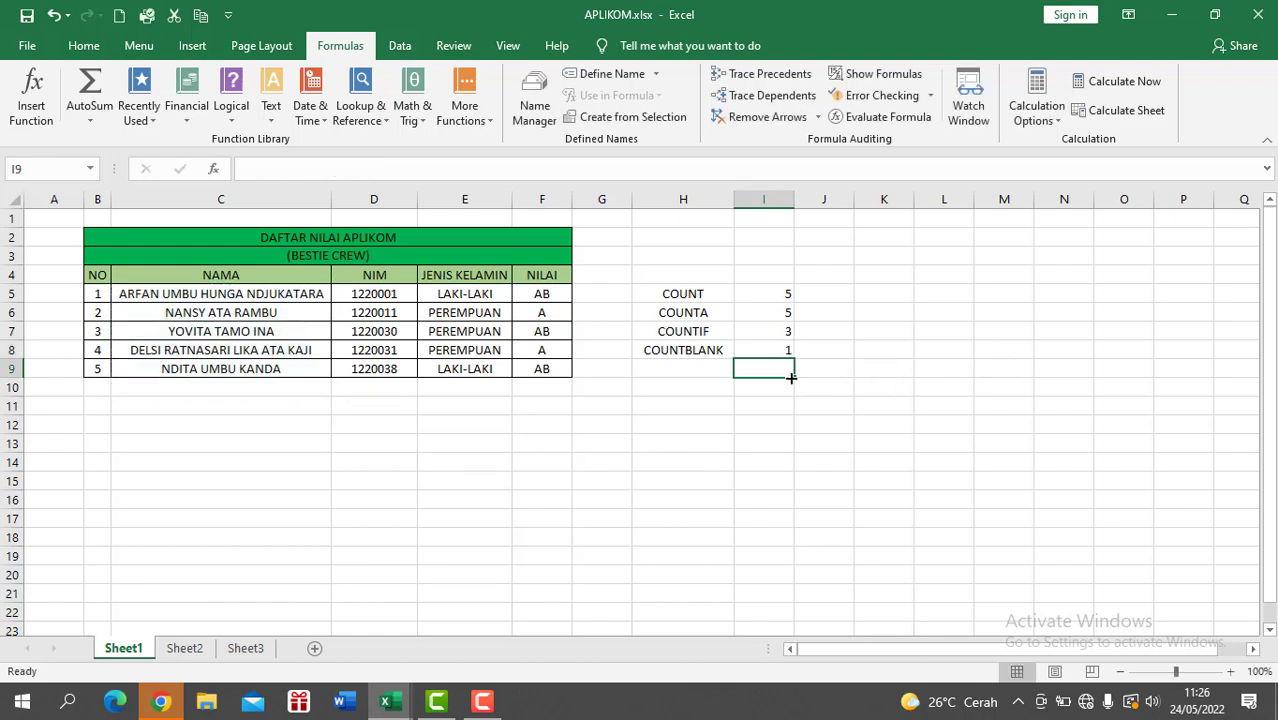
{"action": "left_click", "coordinate": [760, 350]}
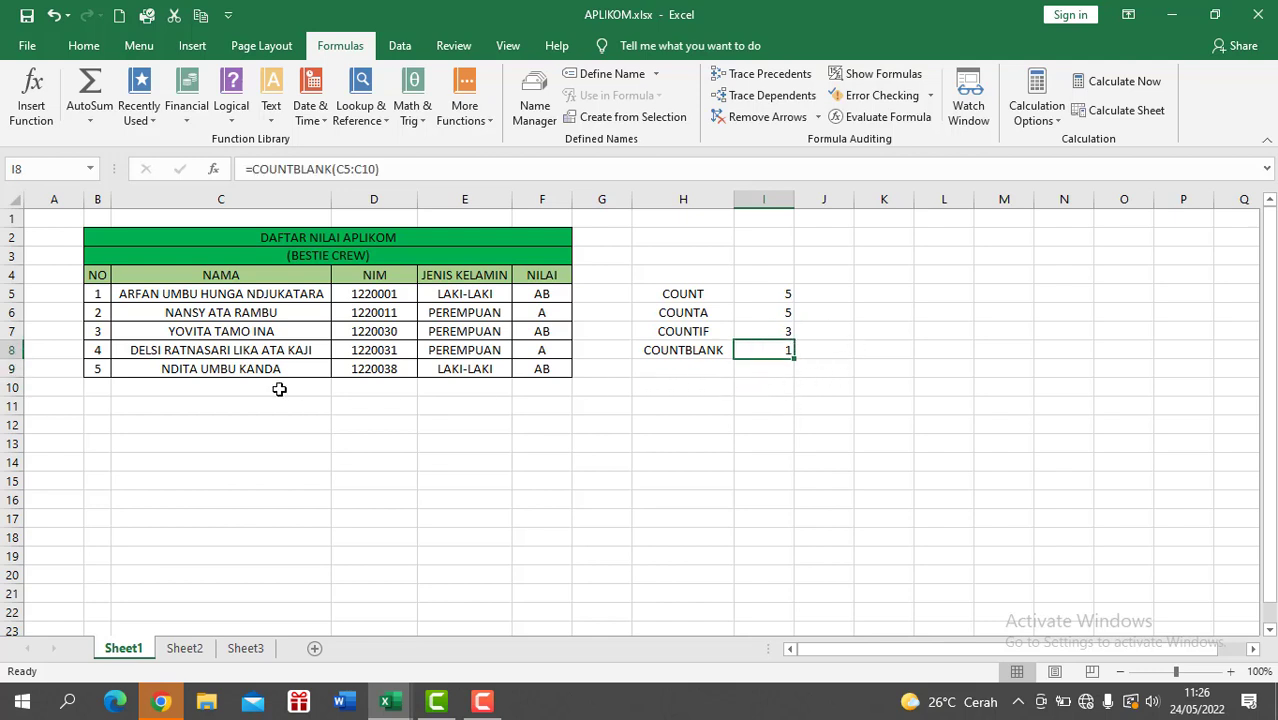
{"action": "left_click", "coordinate": [720, 373]}
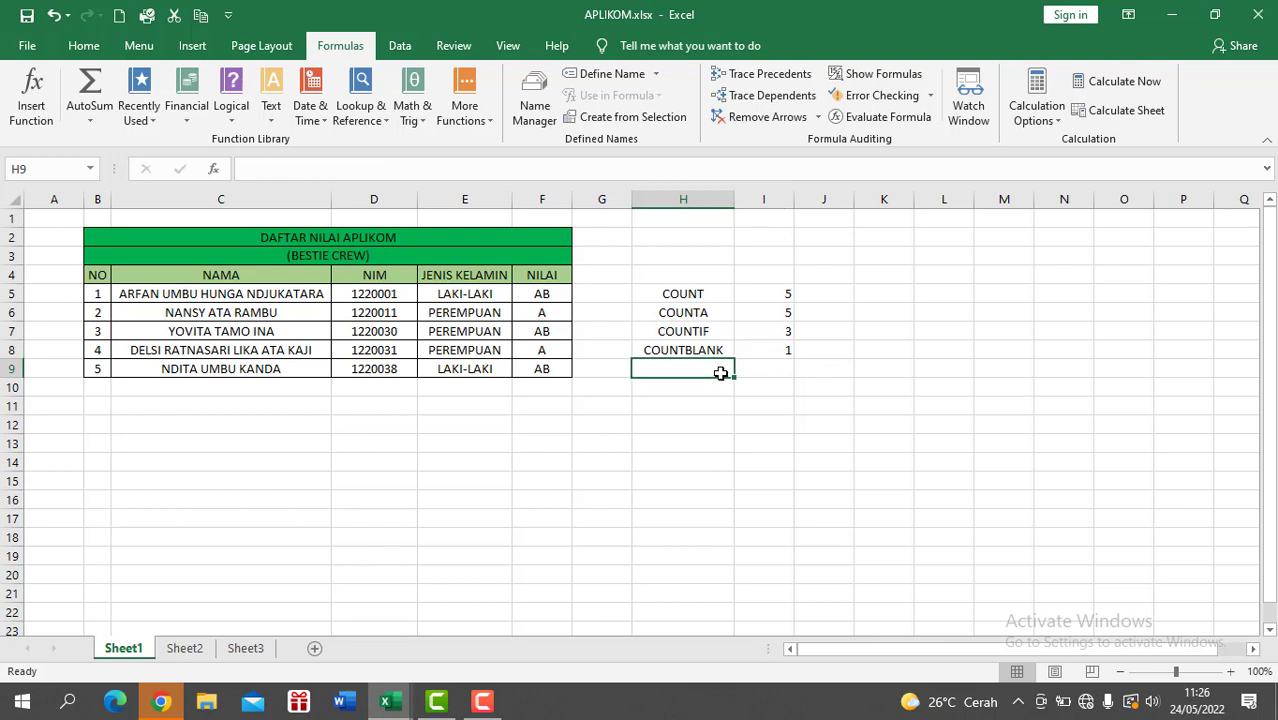
{"action": "type", "text": "CO"}
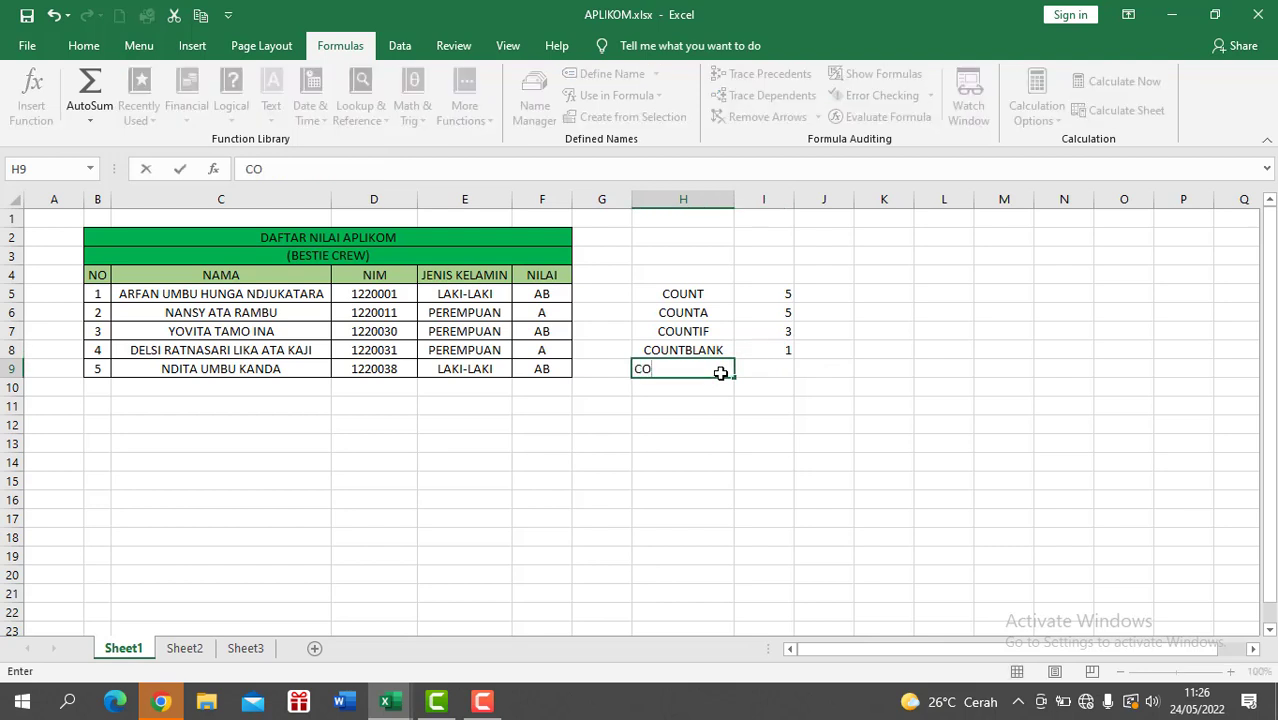
{"action": "type", "text": "U"}
{"action": "key", "text": "BackSpace"}
{"action": "key", "text": "BackSpace"}
{"action": "key", "text": "BackSpace"}
{"action": "left_click", "coordinate": [820, 377]}
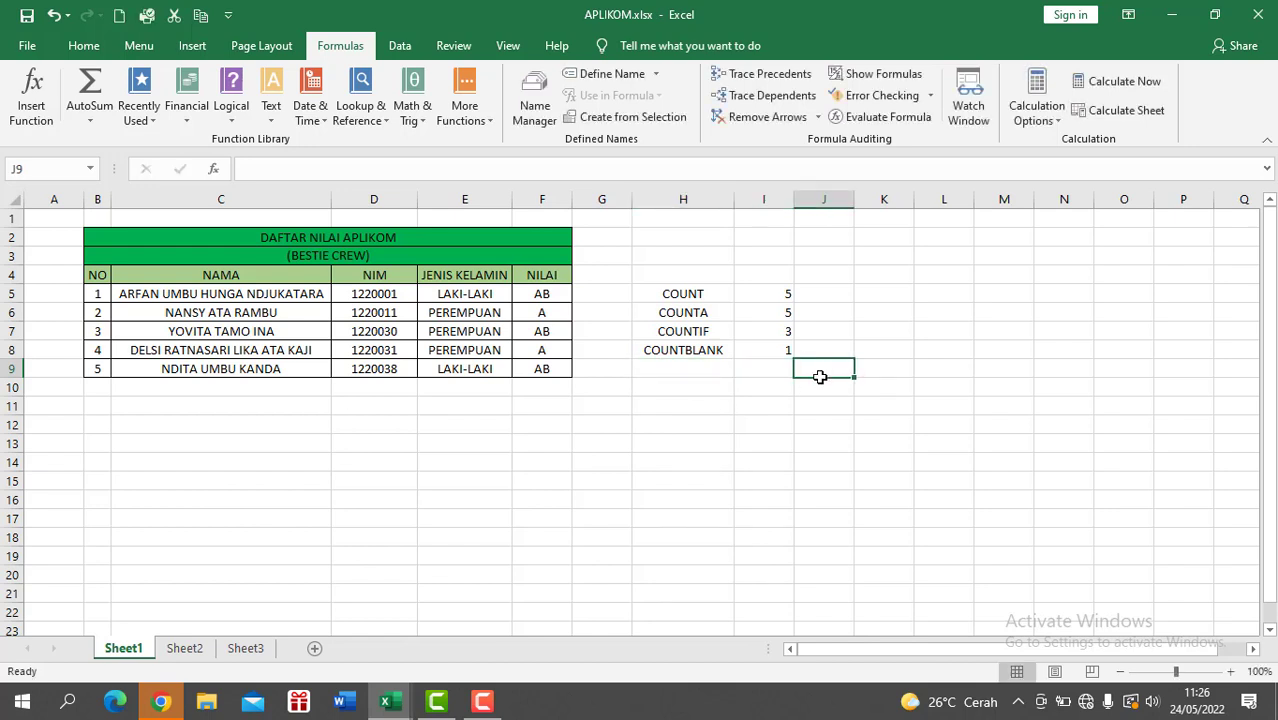
Step: Enter the label COUNTIFS in cell H9, below the COUNTBLANK label
{"action": "left_click", "coordinate": [677, 365]}
{"action": "type", "text": "COUNT"}
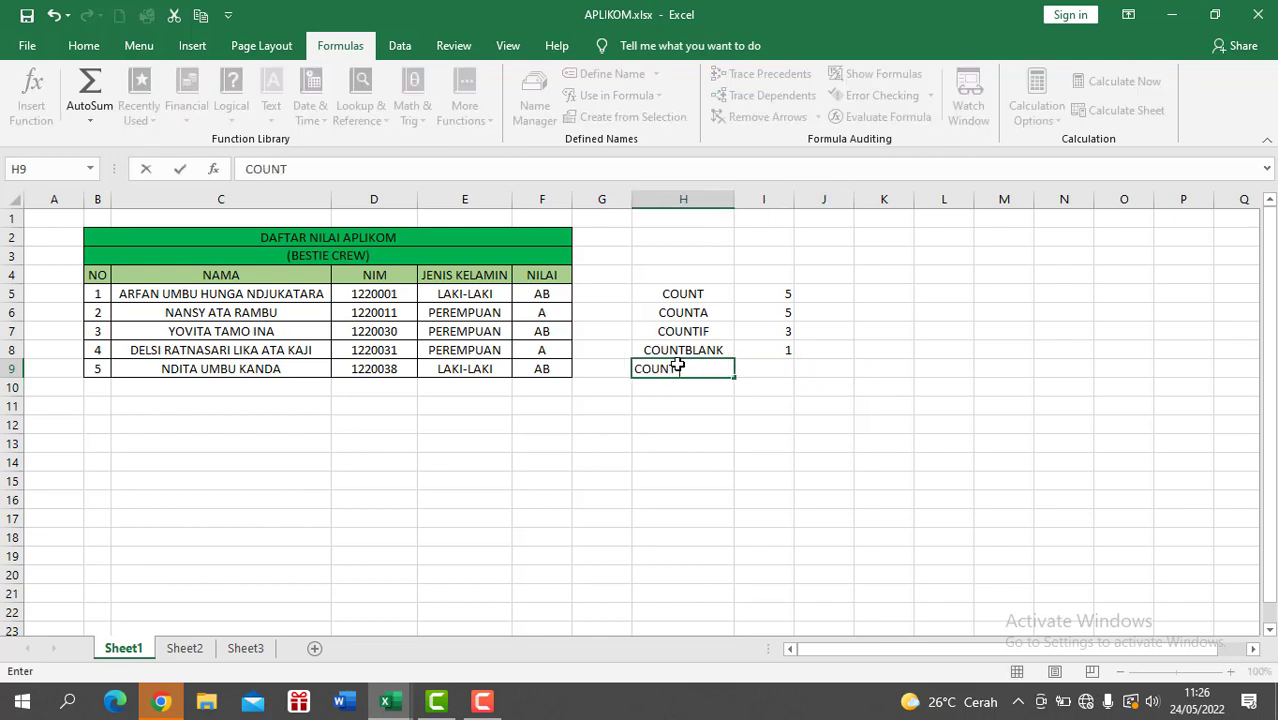
{"action": "type", "text": "IFS"}
Step: Count the PEREMPUAN entries with NILAI A in cell I9 with COUNTIFS, pairing range E5:E9 with criteria E6 and F5:F9 with F6
{"action": "left_click", "coordinate": [759, 368]}
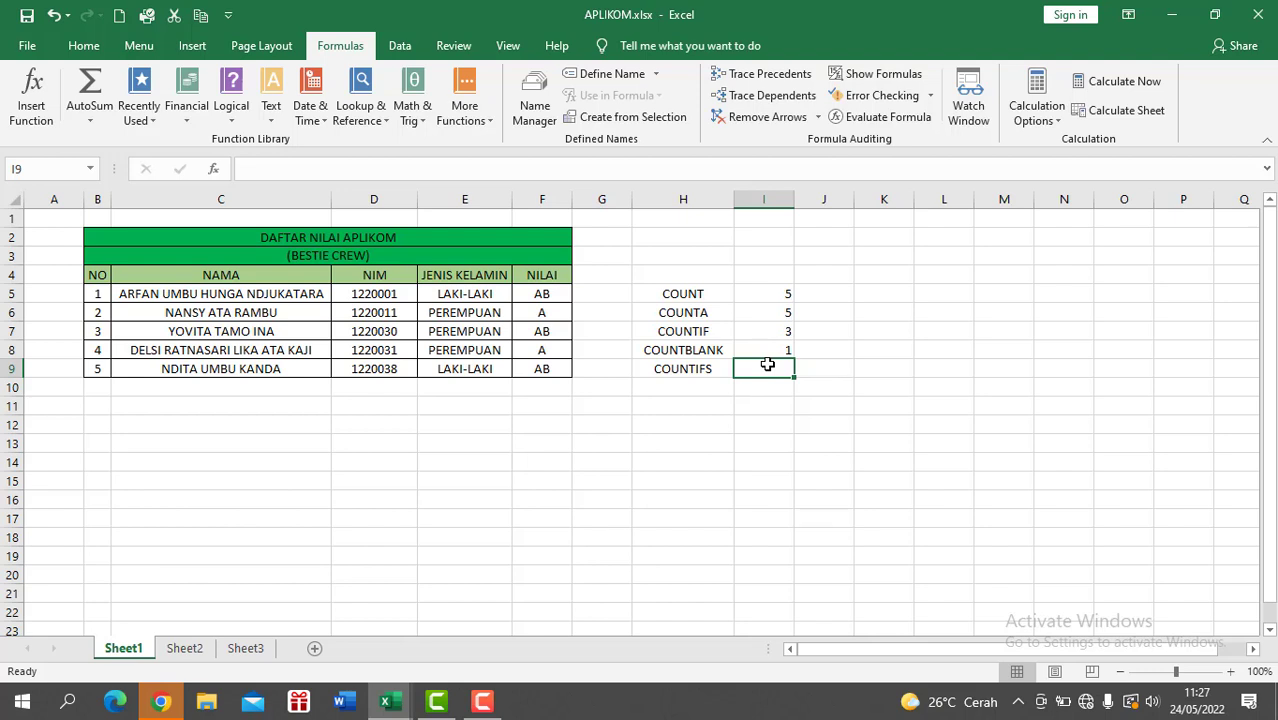
{"action": "type", "text": "=COUN"}
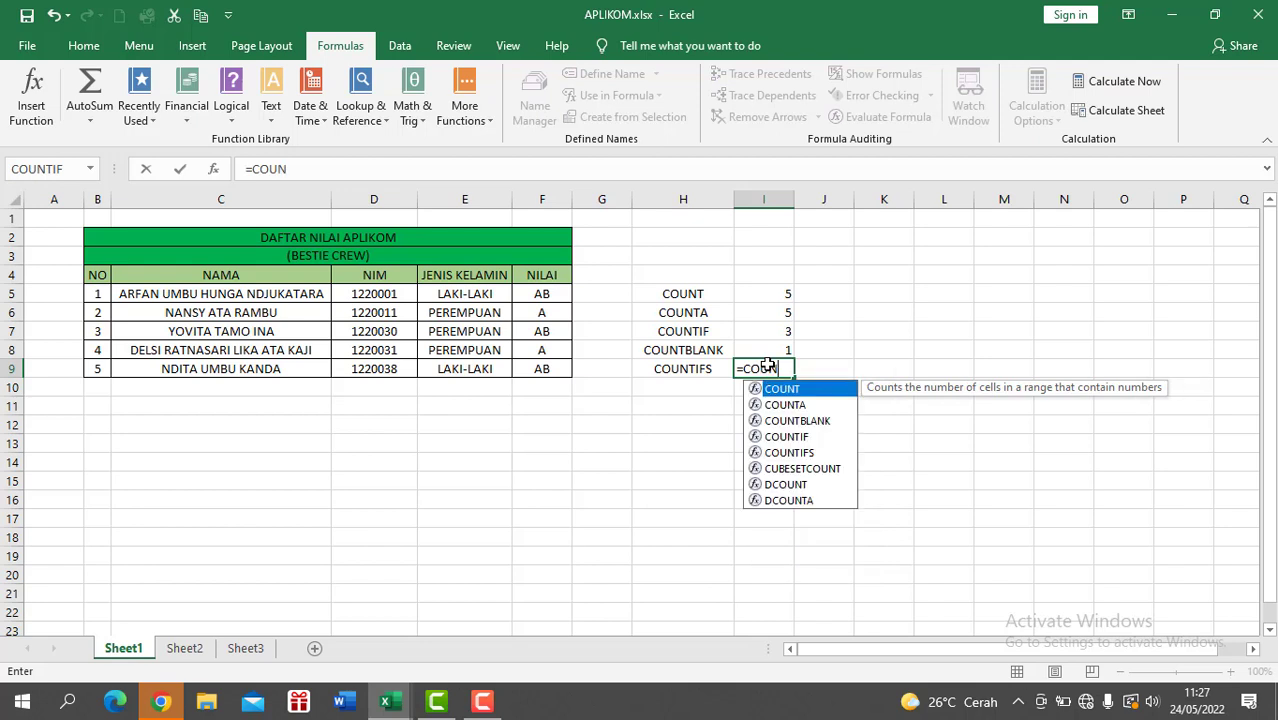
{"action": "double_click", "coordinate": [799, 455]}
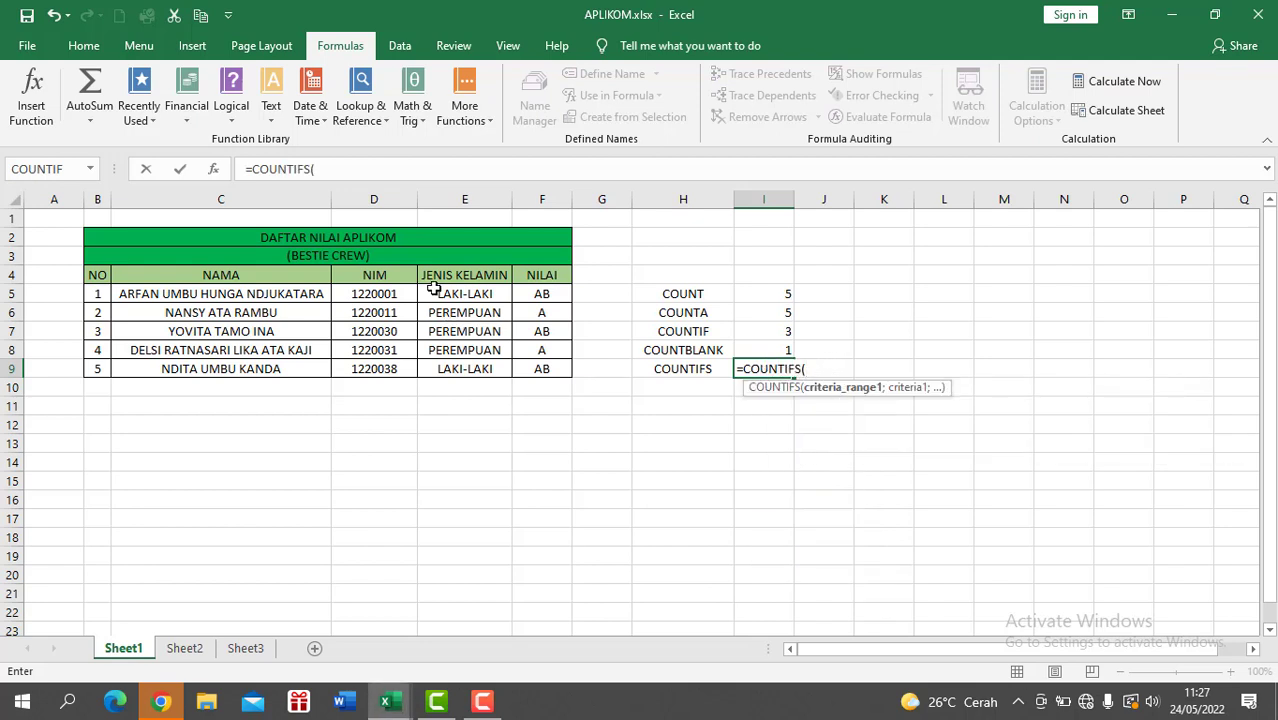
{"action": "left_click_drag", "start_coordinate": [451, 294], "coordinate": [468, 371]}
{"action": "type", "text": ";"}
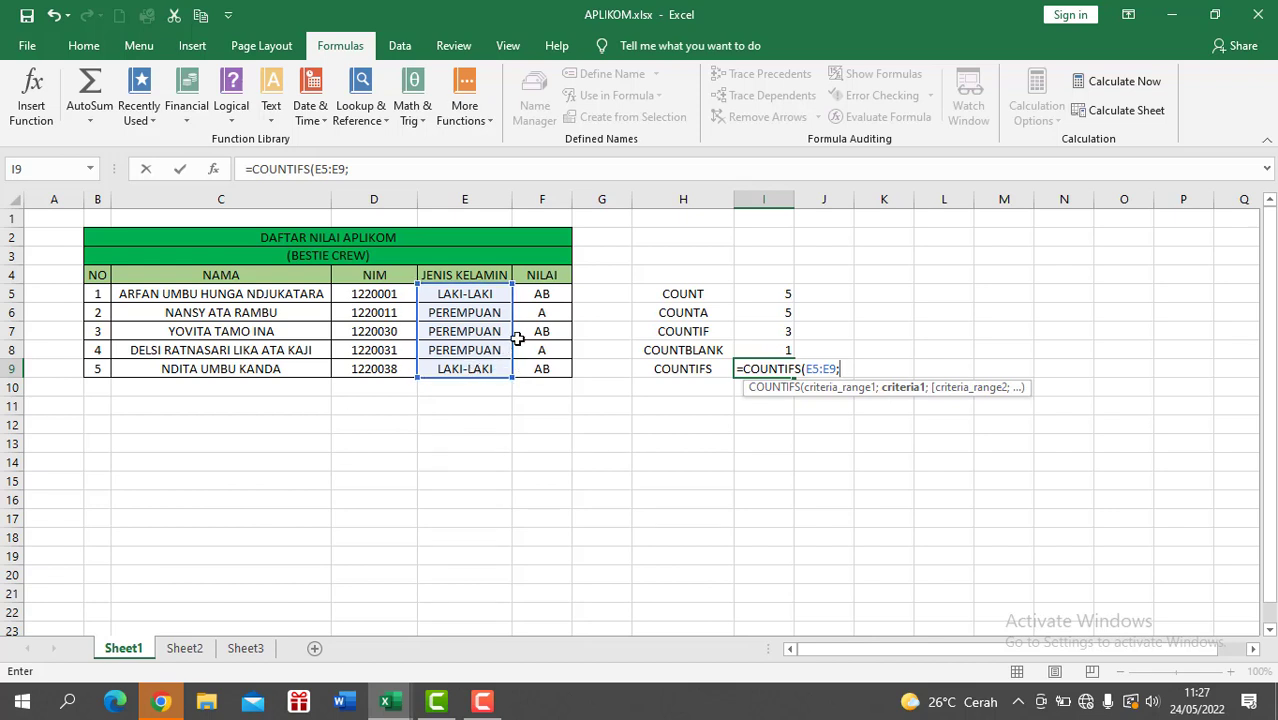
{"action": "left_click", "coordinate": [483, 313]}
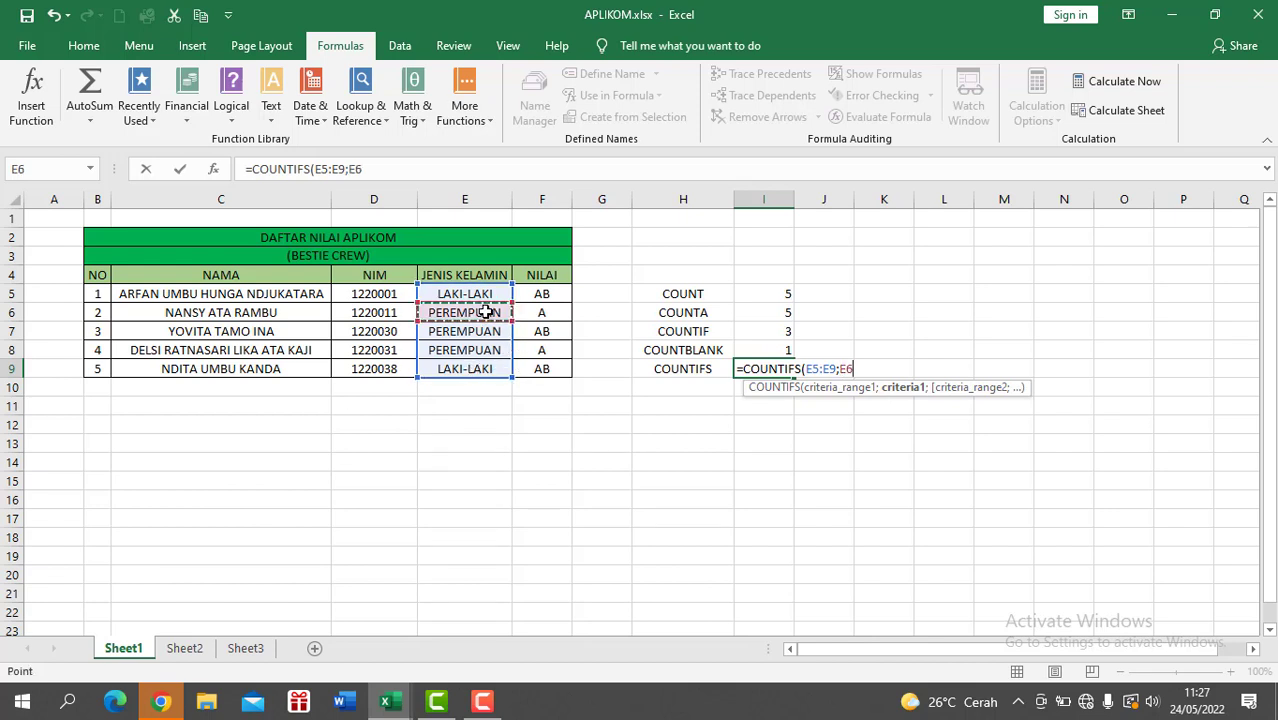
{"action": "type", "text": ";"}
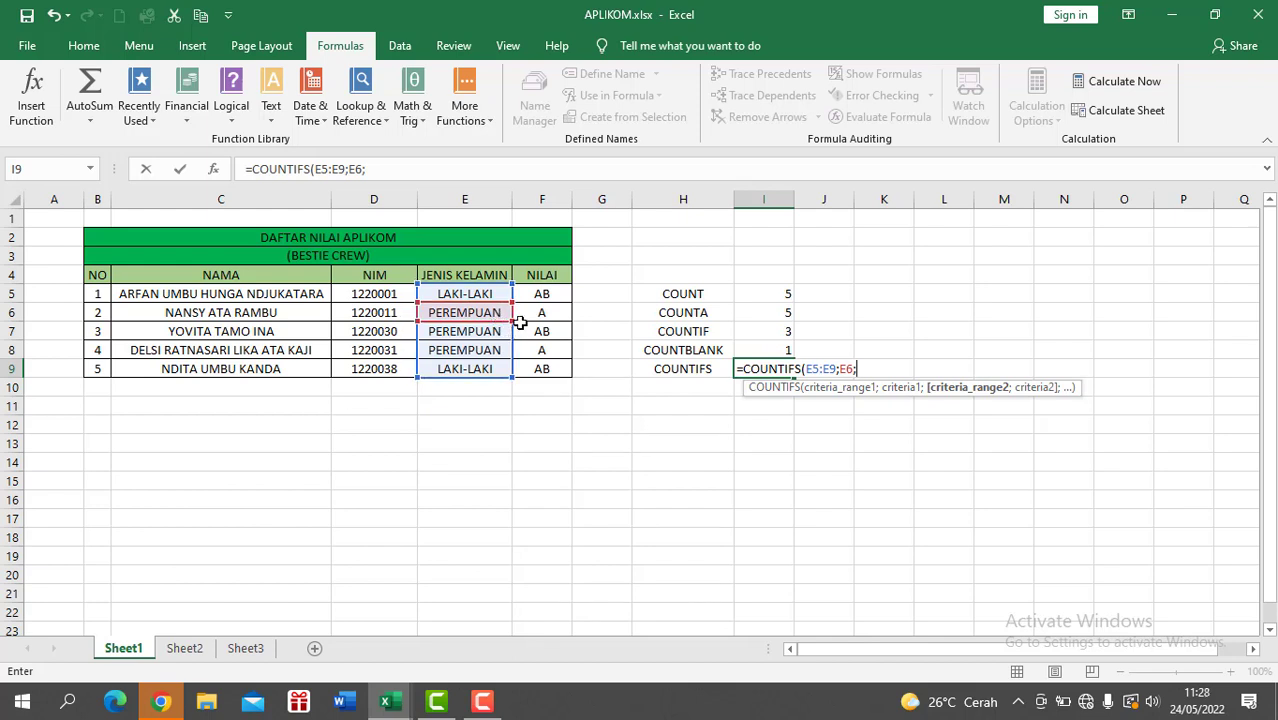
{"action": "left_click_drag", "start_coordinate": [530, 292], "coordinate": [538, 368]}
{"action": "type", "text": ";"}
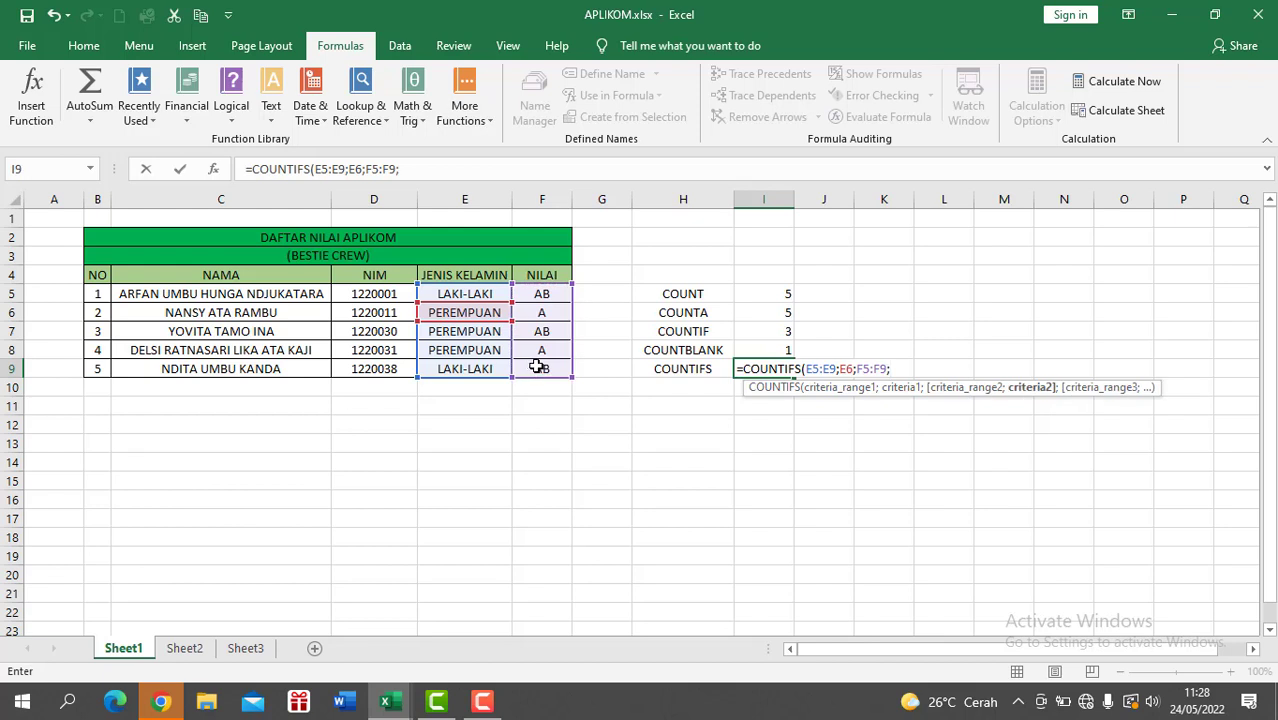
{"action": "left_click", "coordinate": [545, 312]}
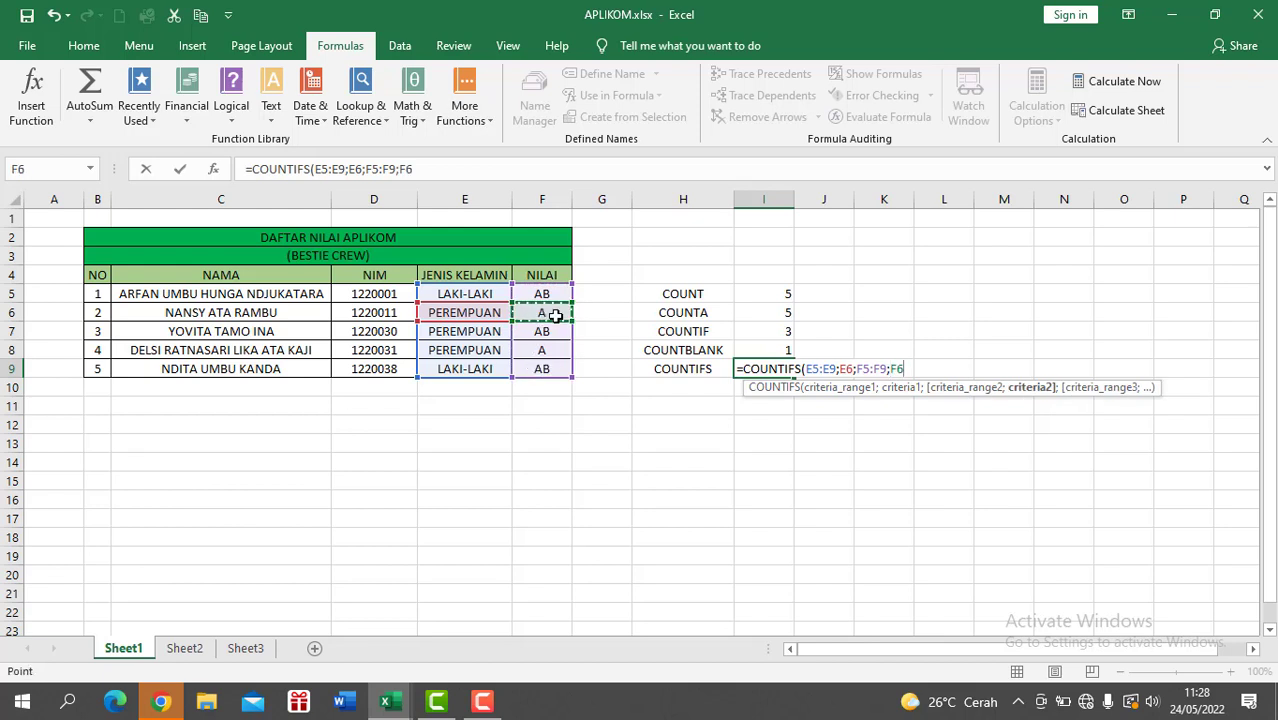
{"action": "key", "text": "Return"}
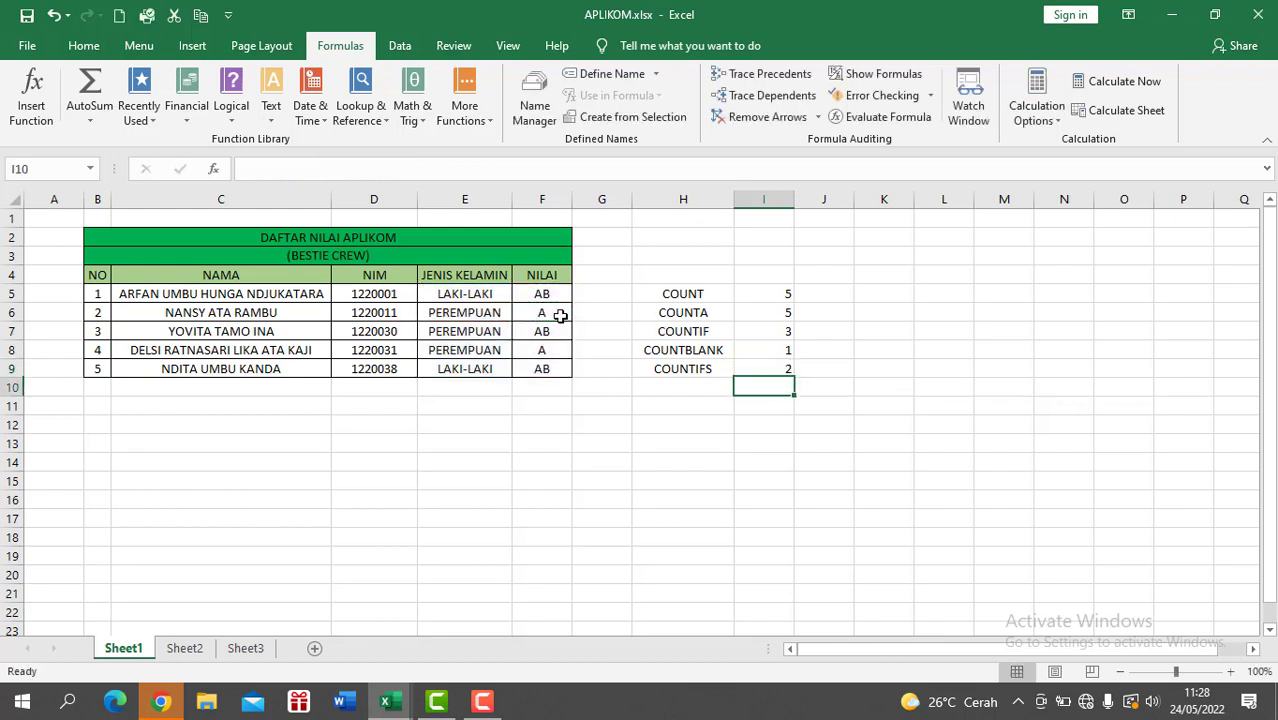
{"action": "left_click", "coordinate": [788, 371]}
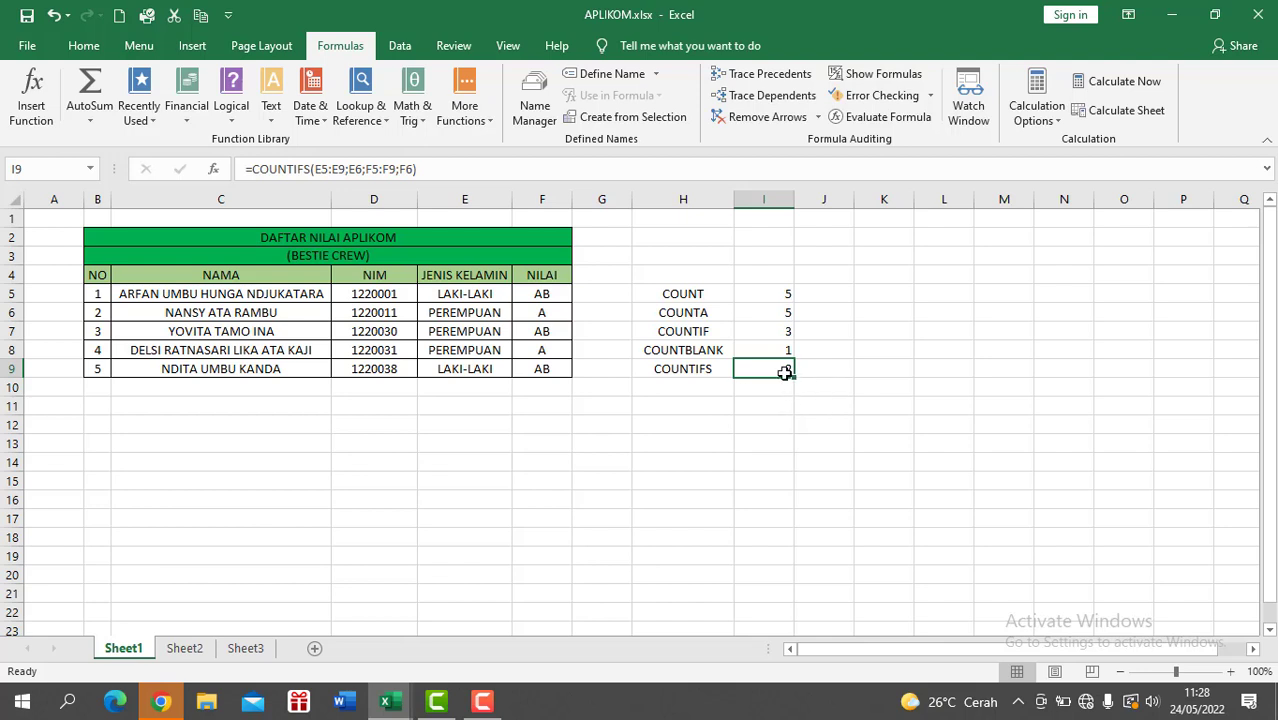
Step: Fill the labels and results in H5:I9 with the light green used in the table's header row
{"action": "left_click_drag", "start_coordinate": [785, 372], "coordinate": [682, 294]}
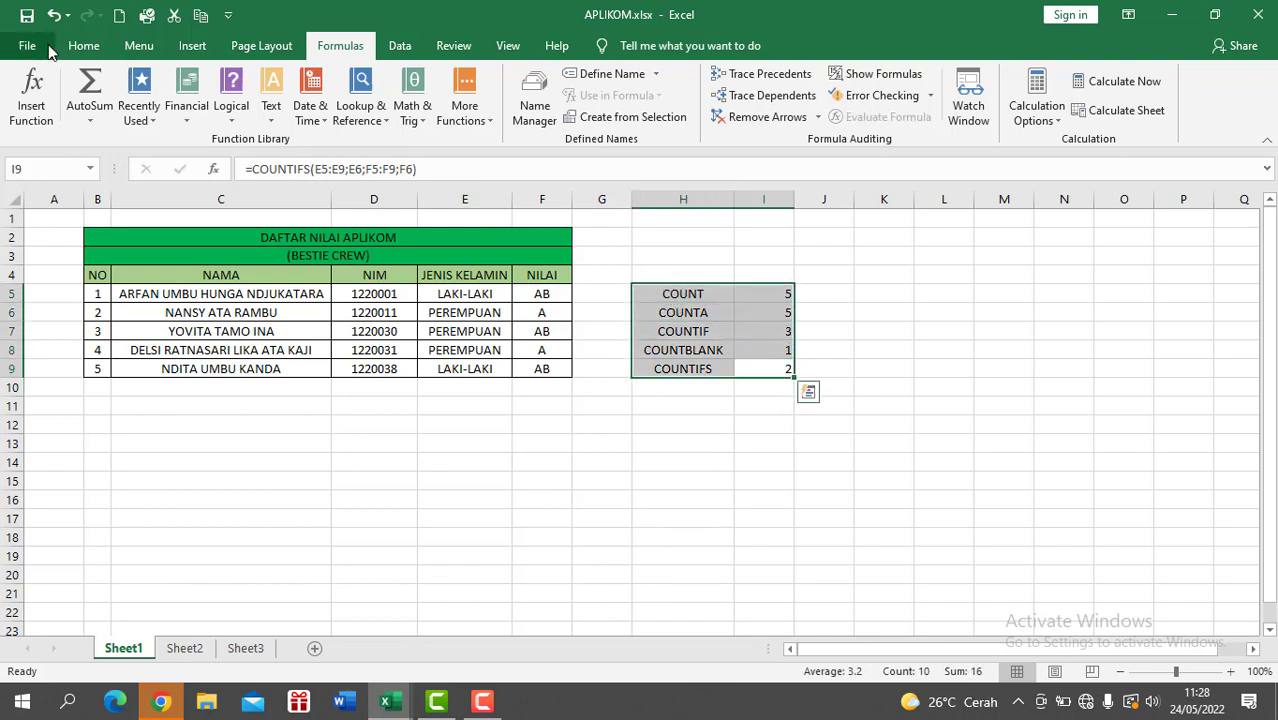
{"action": "left_click", "coordinate": [84, 46]}
{"action": "left_click", "coordinate": [295, 110]}
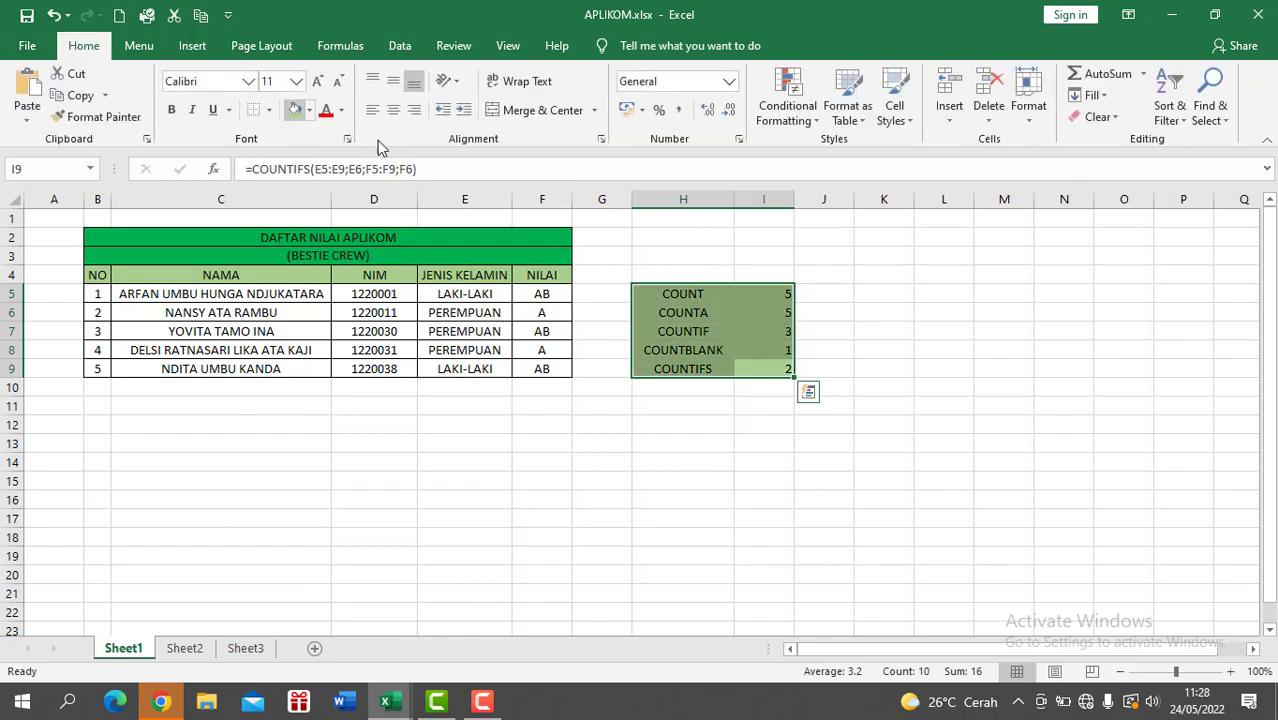